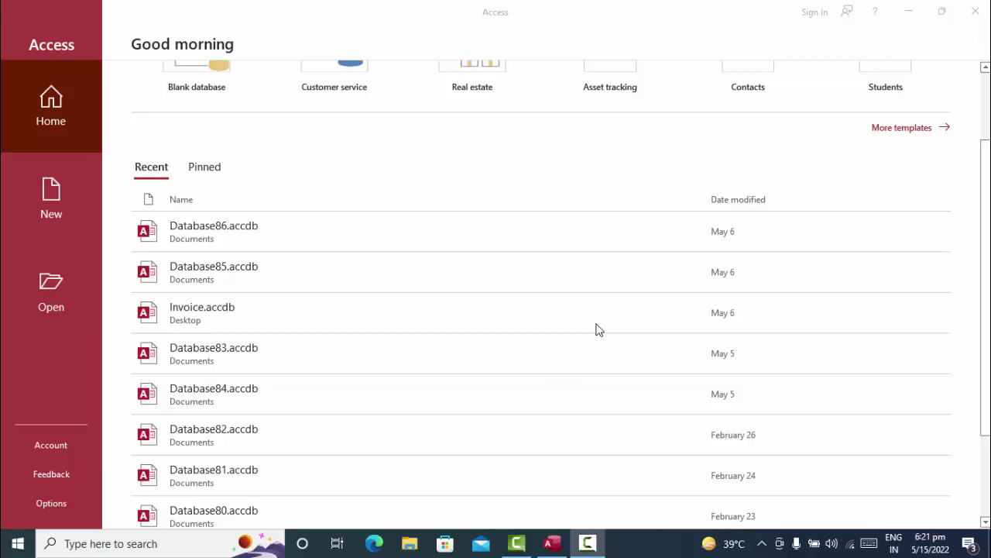
- Create a new blank database named Database87.accdb in Documents
scroll(596, 329, "down", 3)
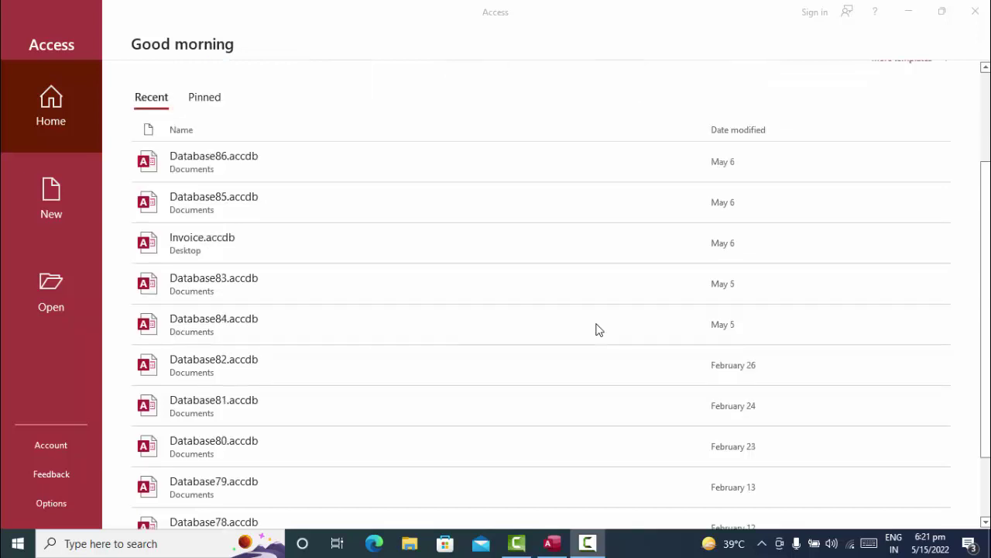
scroll(596, 329, "up", 1)
scroll(596, 330, "up", 1)
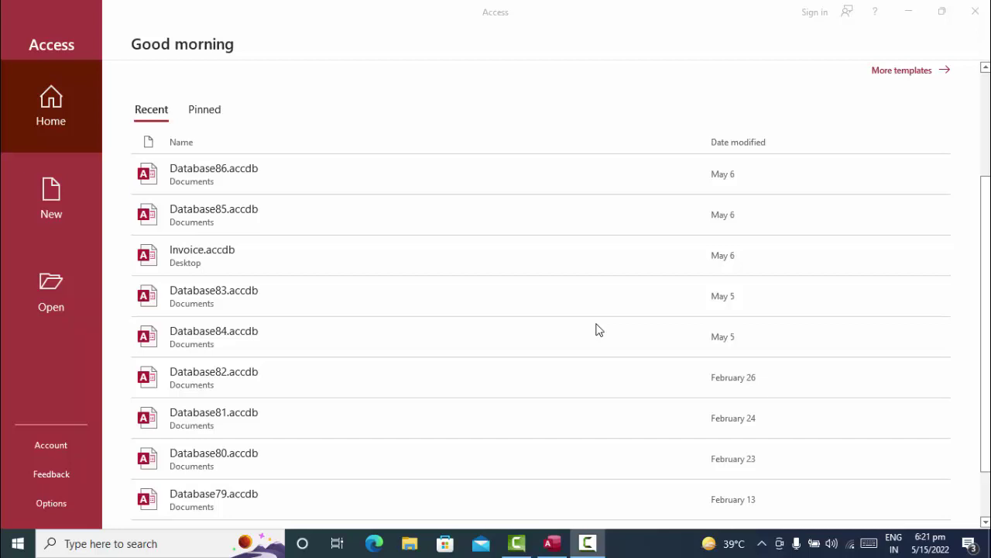
scroll(596, 329, "up", 1)
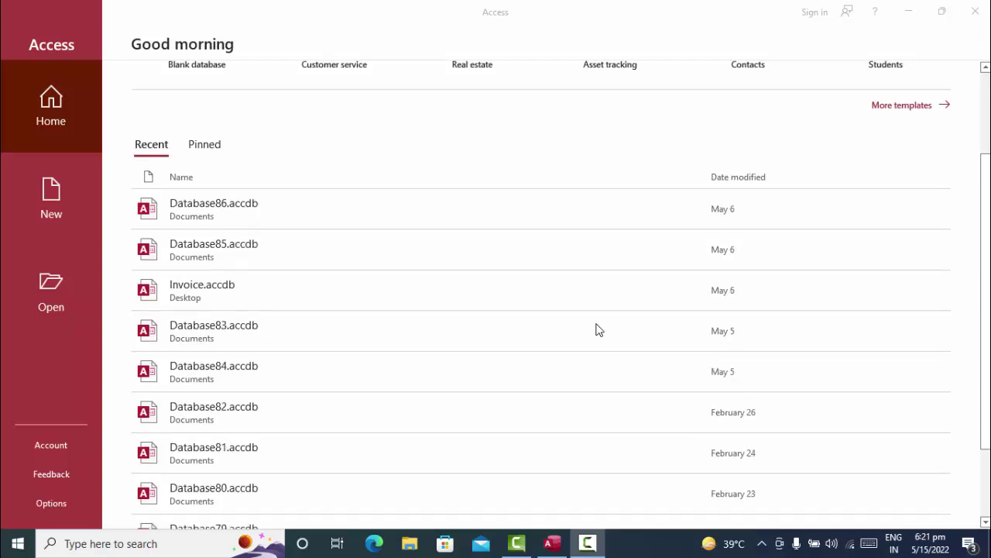
scroll(596, 330, "up", 1)
scroll(596, 329, "up", 1)
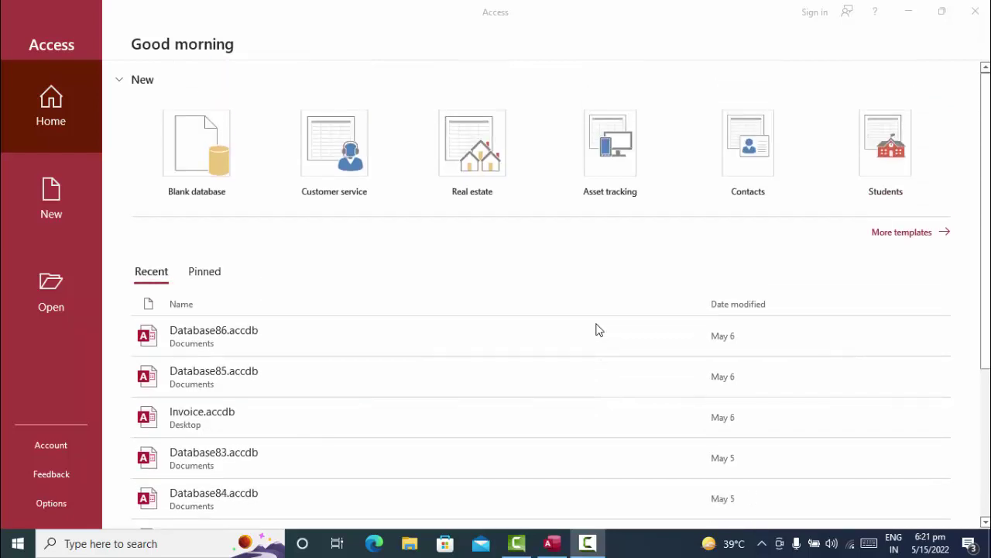
scroll(596, 329, "down", 2)
scroll(720, 396, "down", 1)
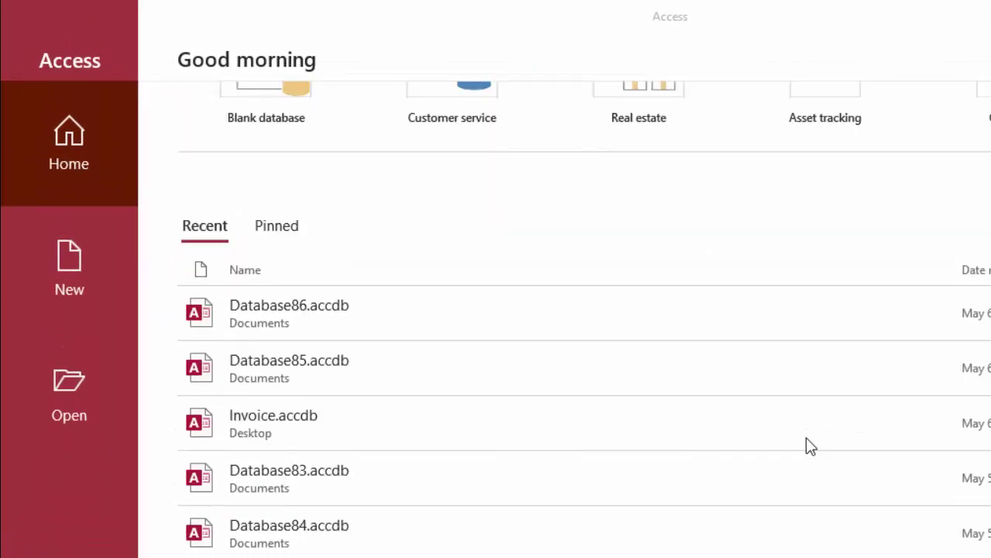
scroll(810, 447, "down", 1)
scroll(810, 447, "up", 3)
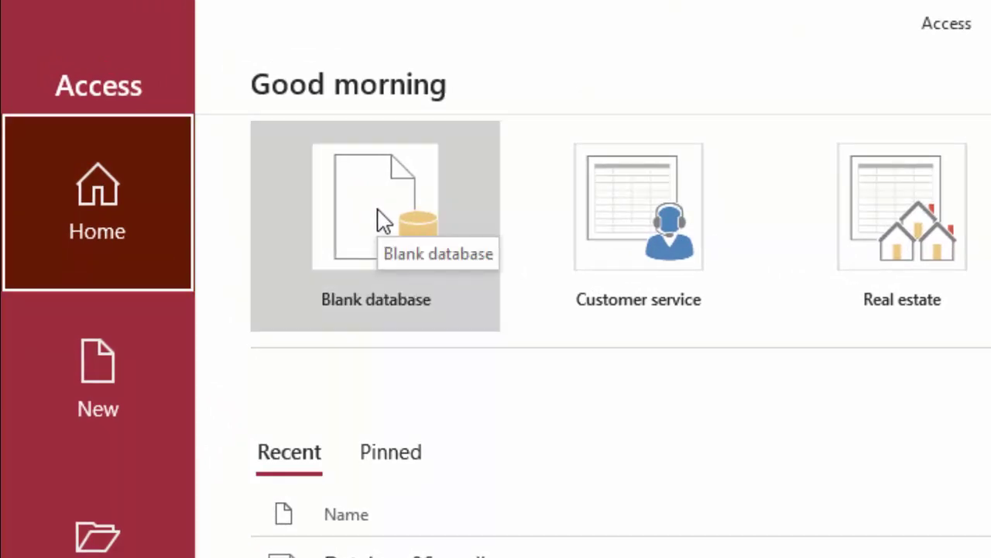
left_click(380, 219)
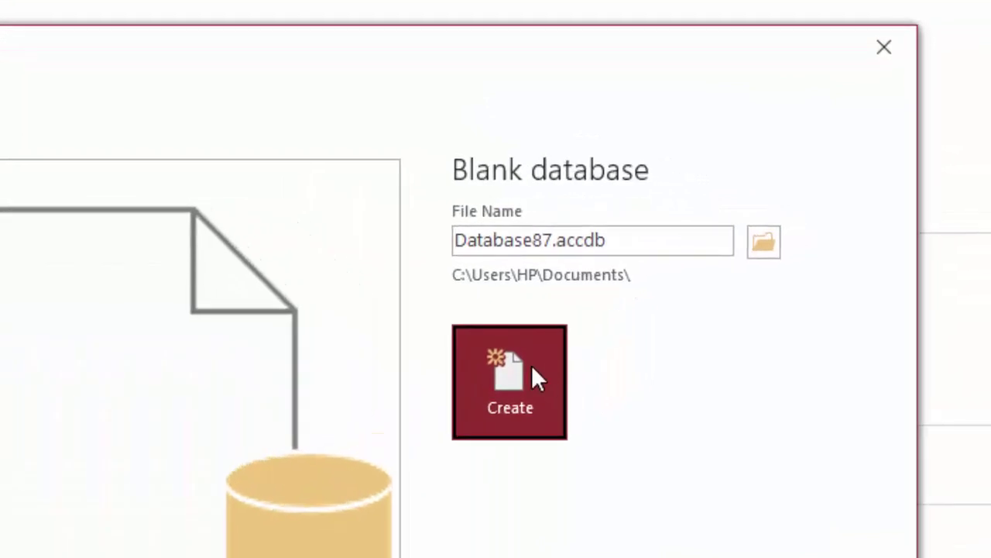
left_click(532, 366)
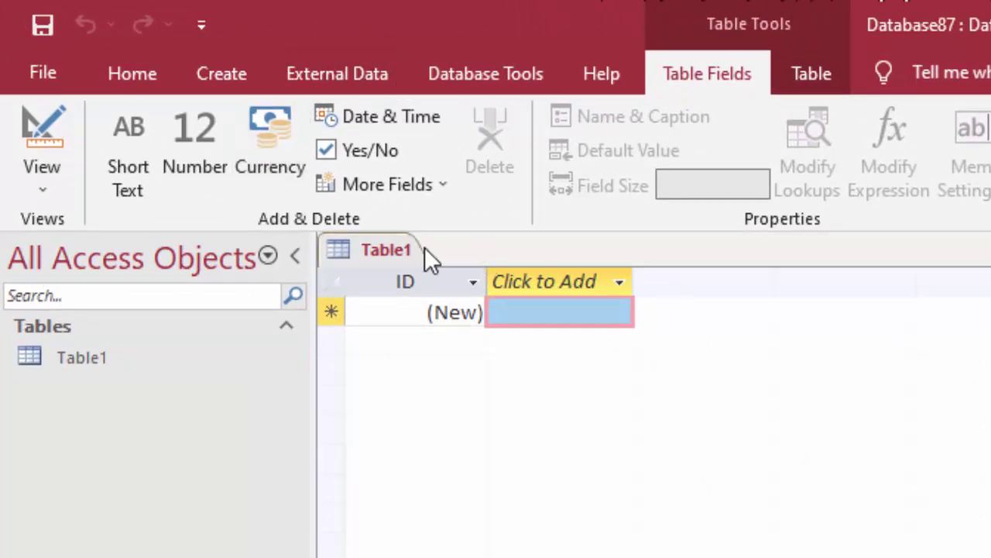
- Close the empty Table1 and start a new query in SQL View showing SELECT;
right_click(384, 260)
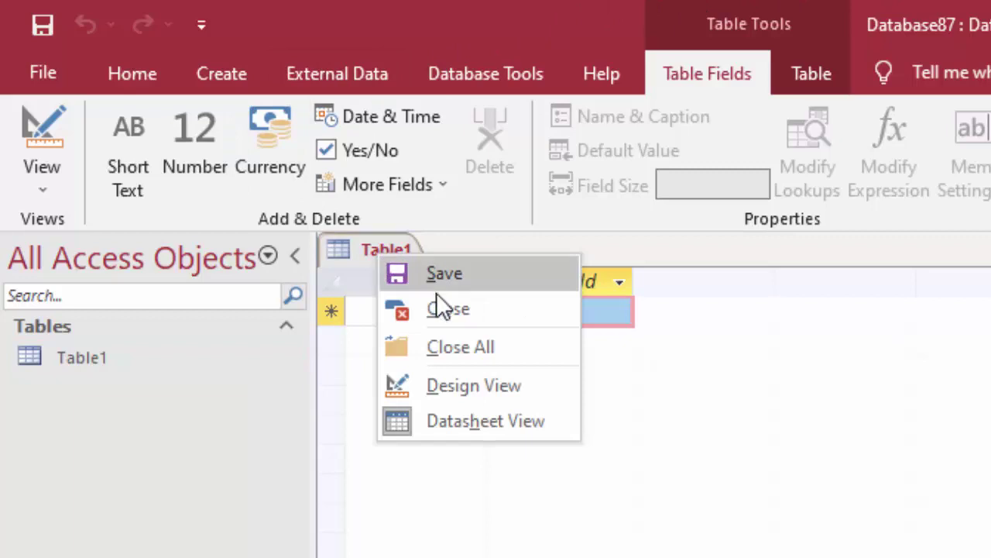
left_click(410, 275)
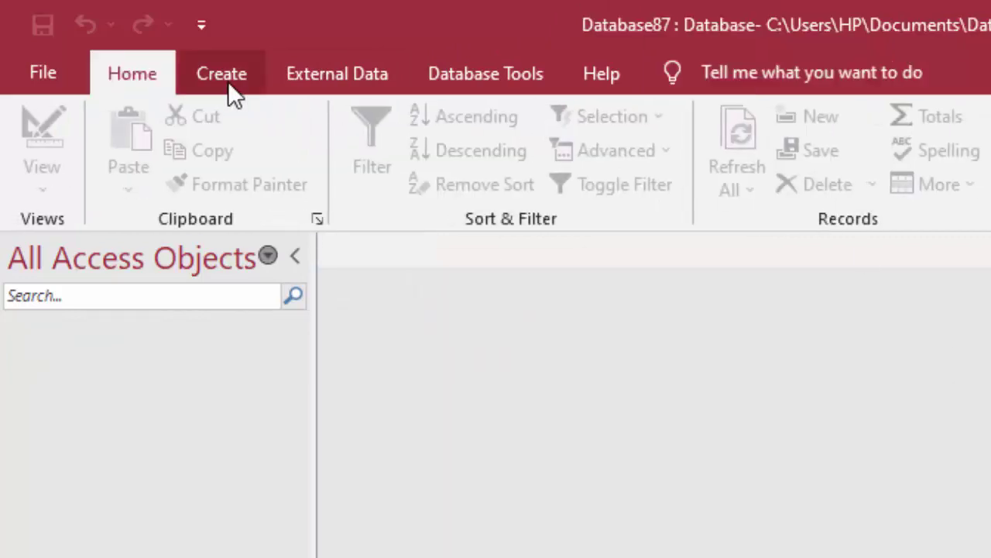
left_click(224, 84)
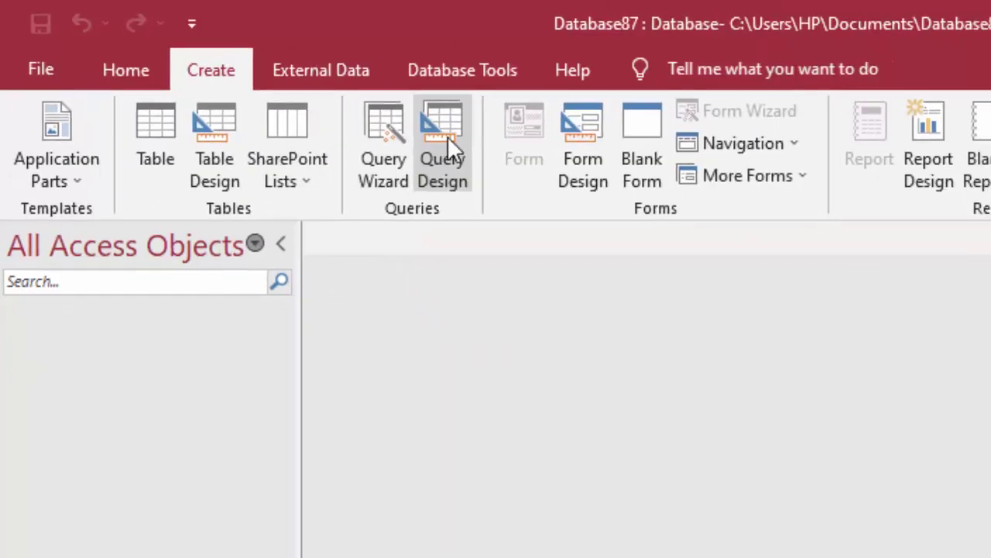
left_click(338, 97)
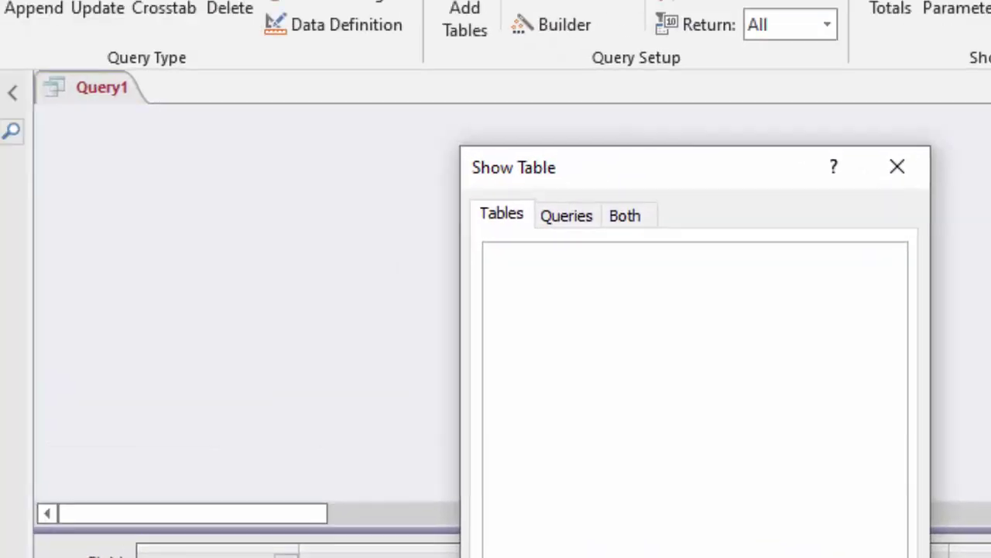
left_click(476, 532)
left_click(57, 192)
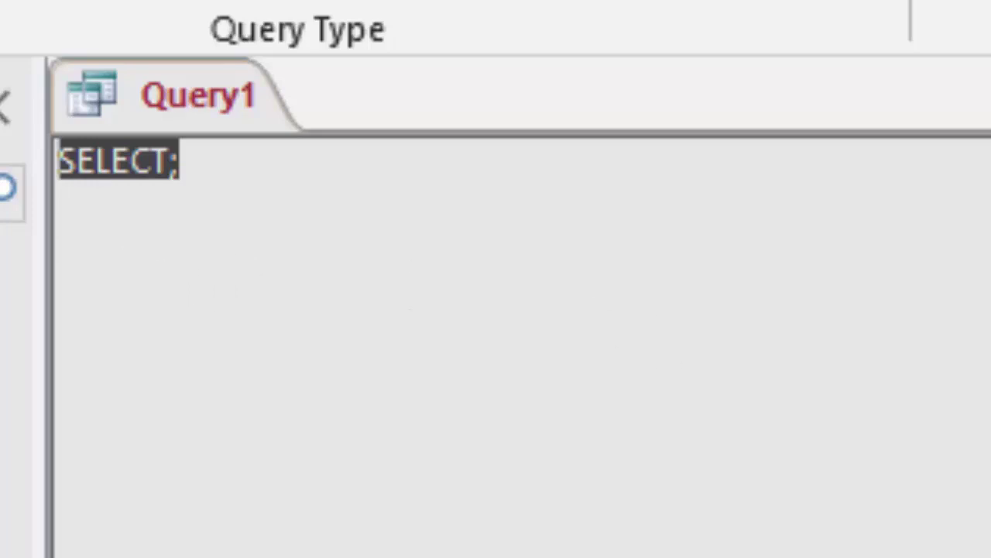
- Begin the SQL statement CREATE TABLE ProductT( in the query's SQL view
type("create t")
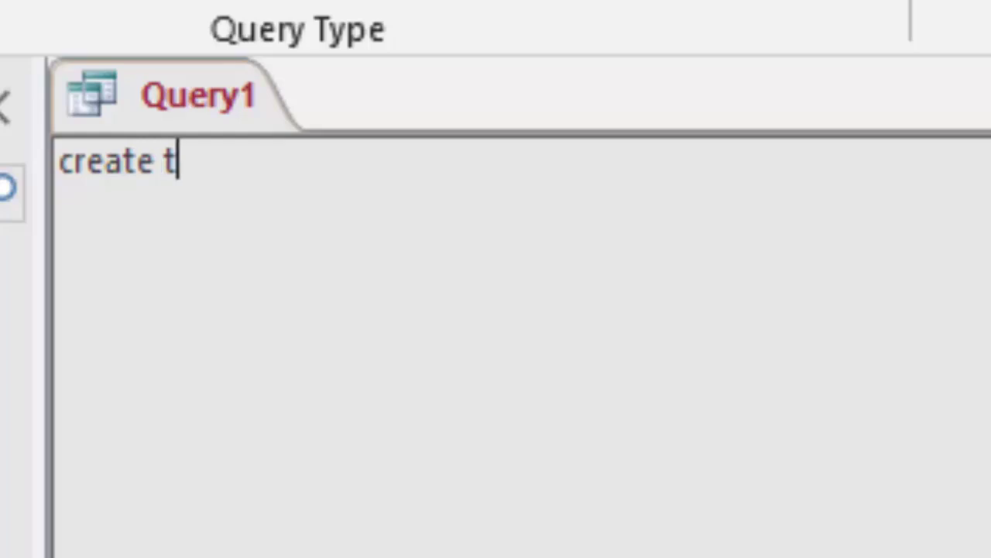
type("a bl")
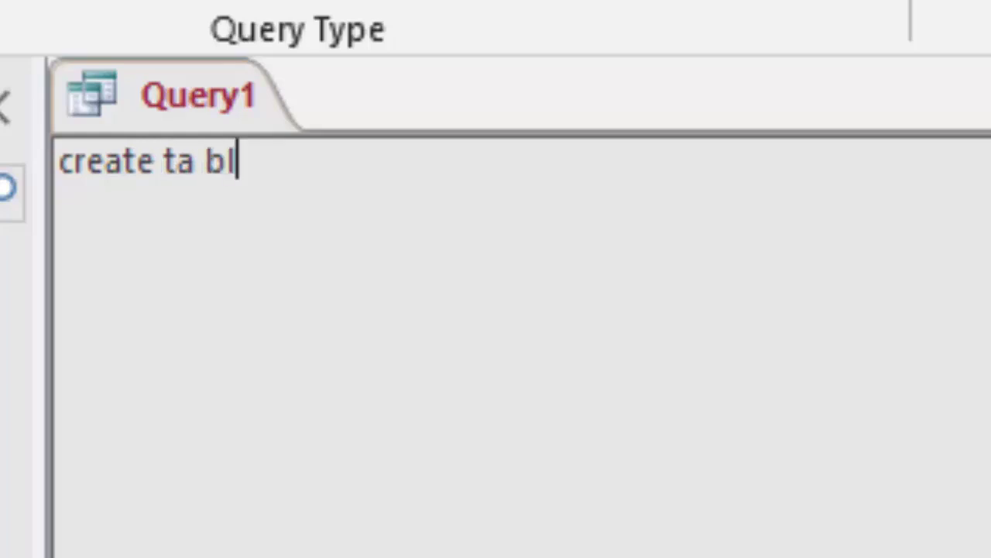
type("e")
key("BackSpace")
key("BackSpace")
key("BackSpace")
key("BackSpace")
type("b ")
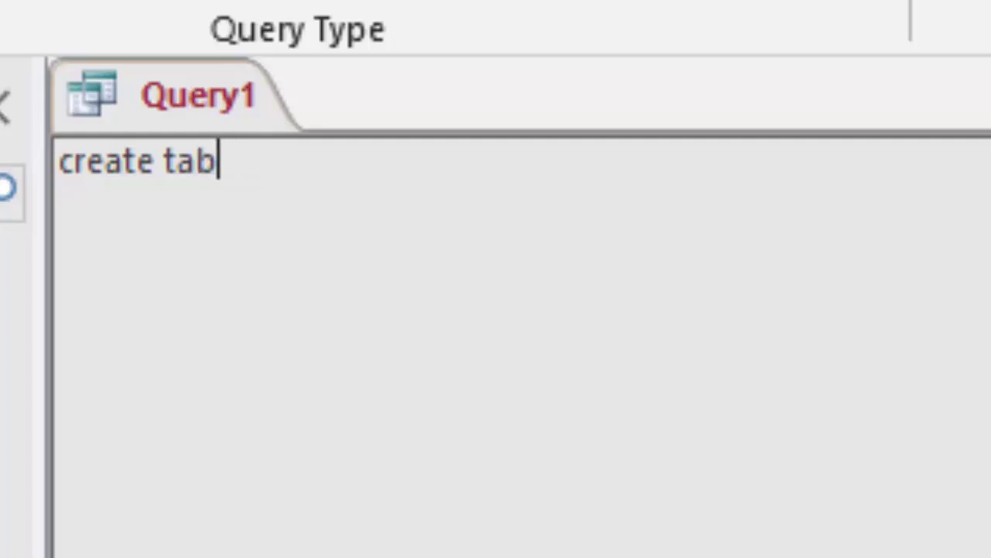
type("le")
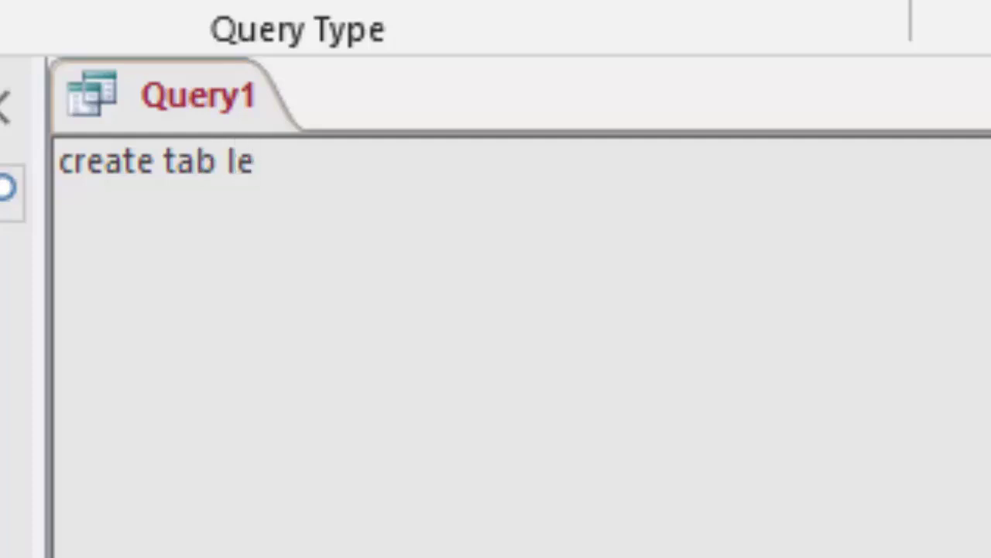
key("BackSpace")
key("BackSpace")
key("BackSpace")
type("le")
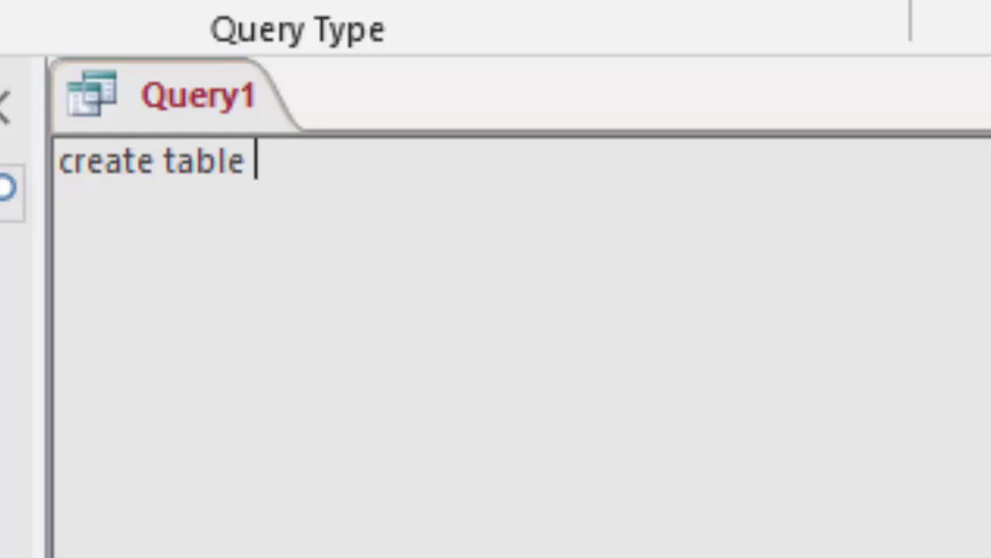
type(" Pr")
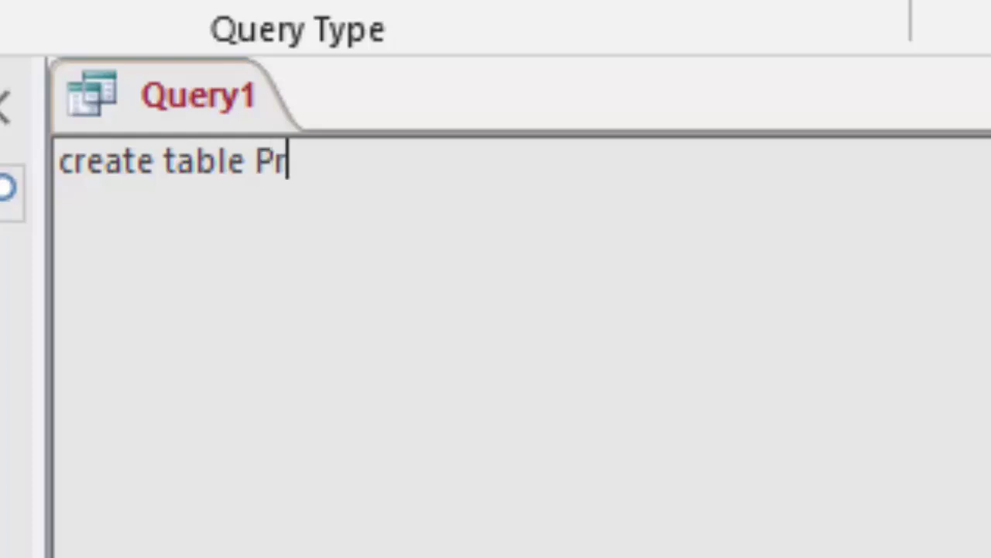
type("oduc")
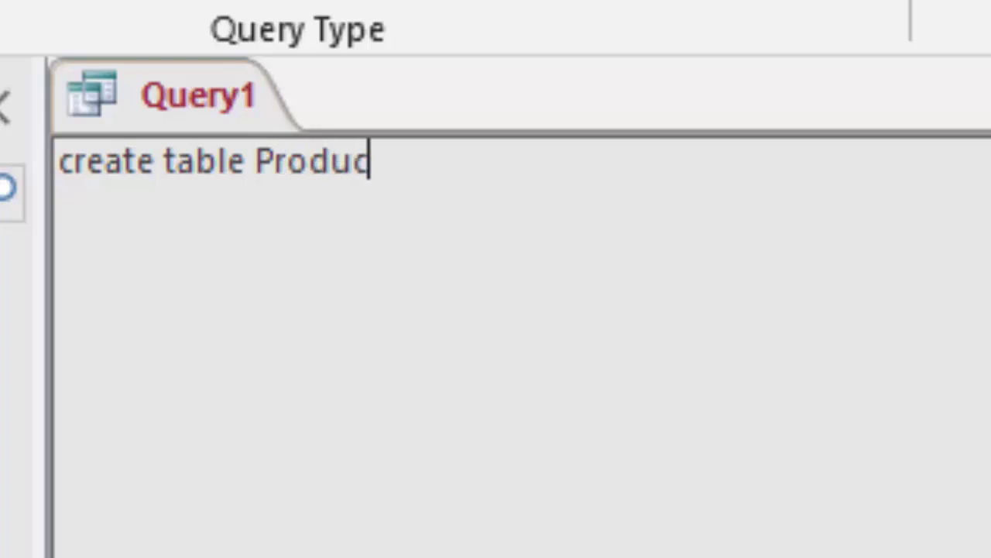
type("t")
type("T(")
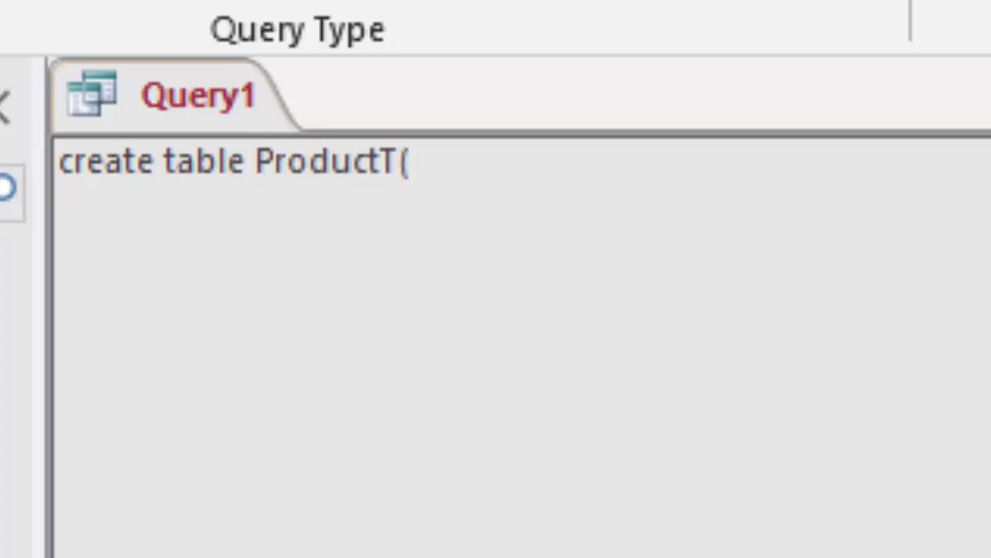
key("Return")
- Define Name_of_Product varchar(40) and Price currency fields, then run the statement to create ProductT
type("Pro")
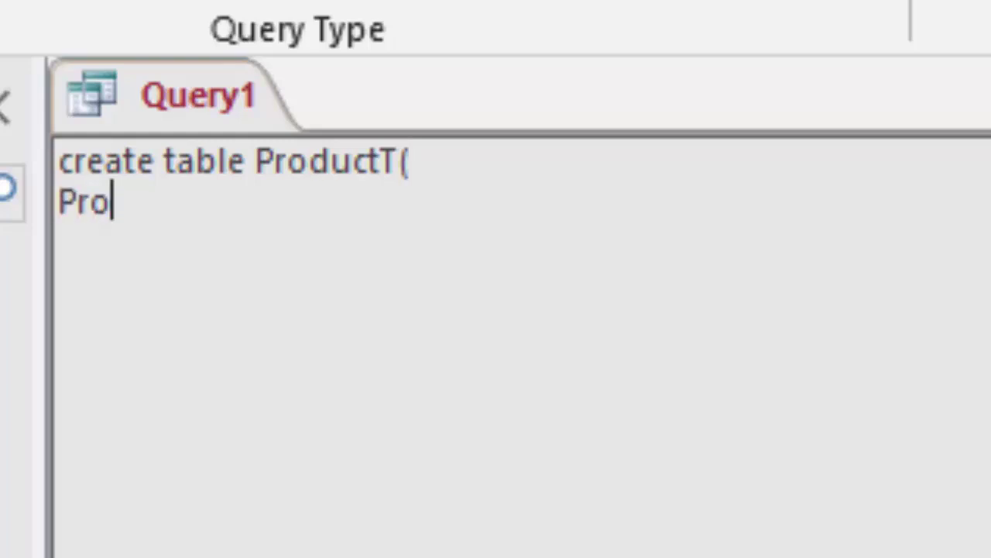
key("BackSpace")
key("BackSpace")
key("BackSpace")
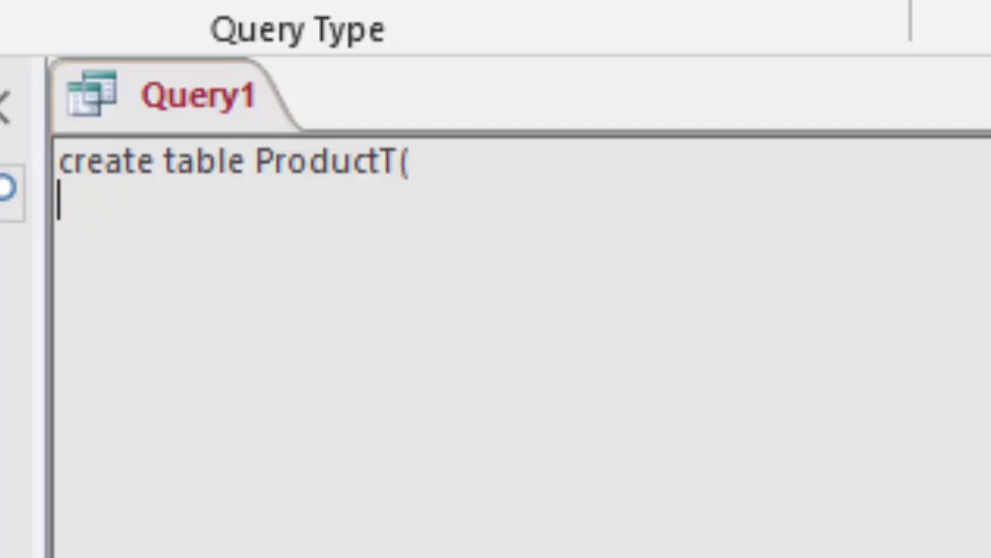
type("M")
key("BackSpace")
type("Nam")
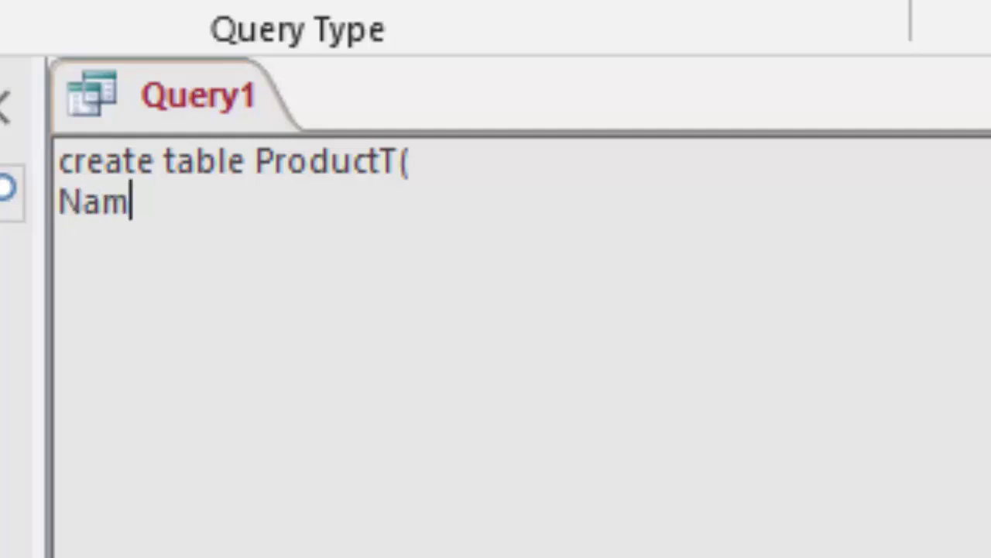
type("e")
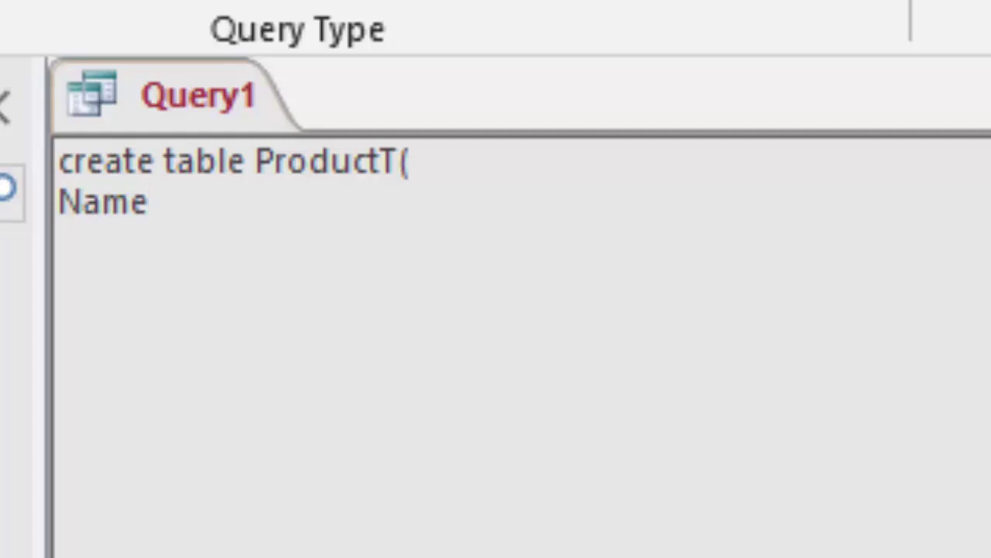
type("_o")
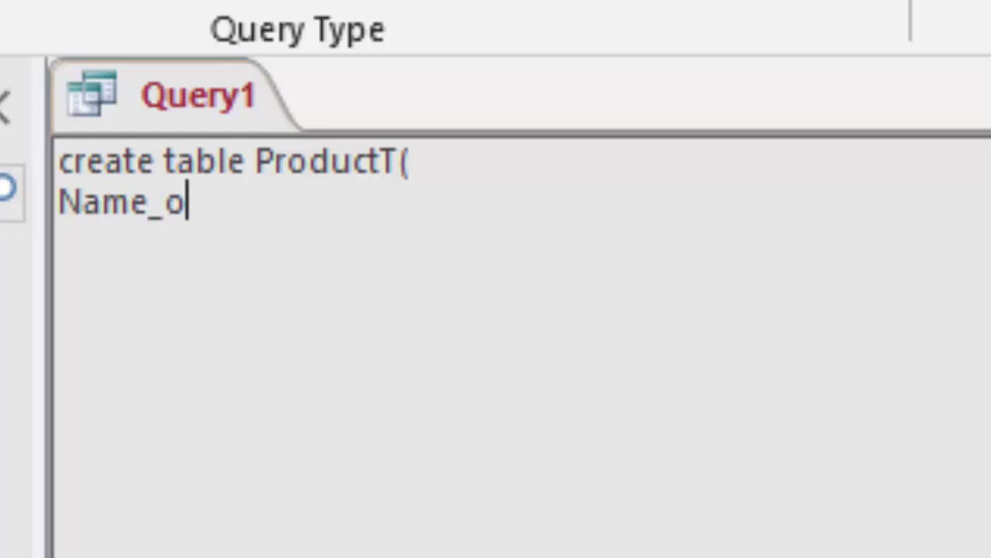
type("f_P")
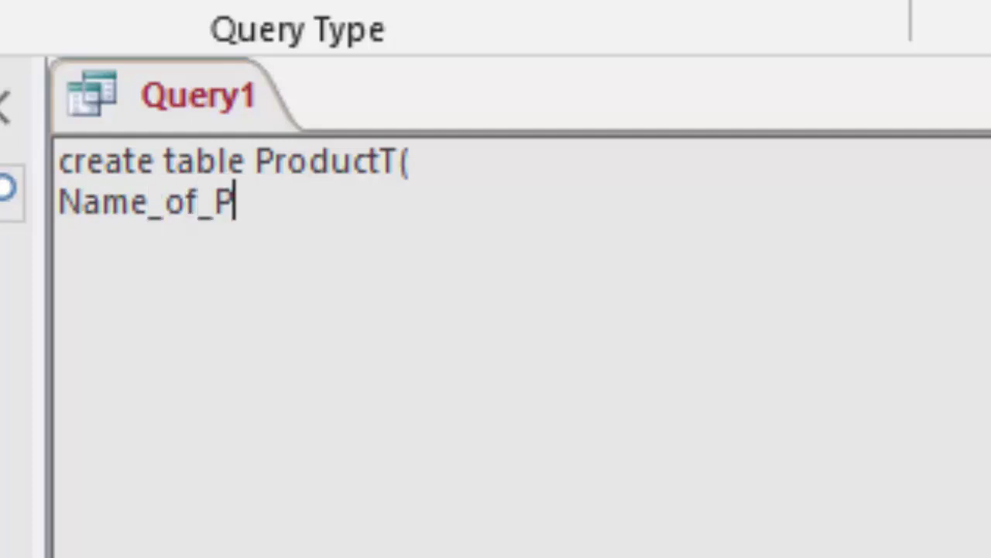
type("rod")
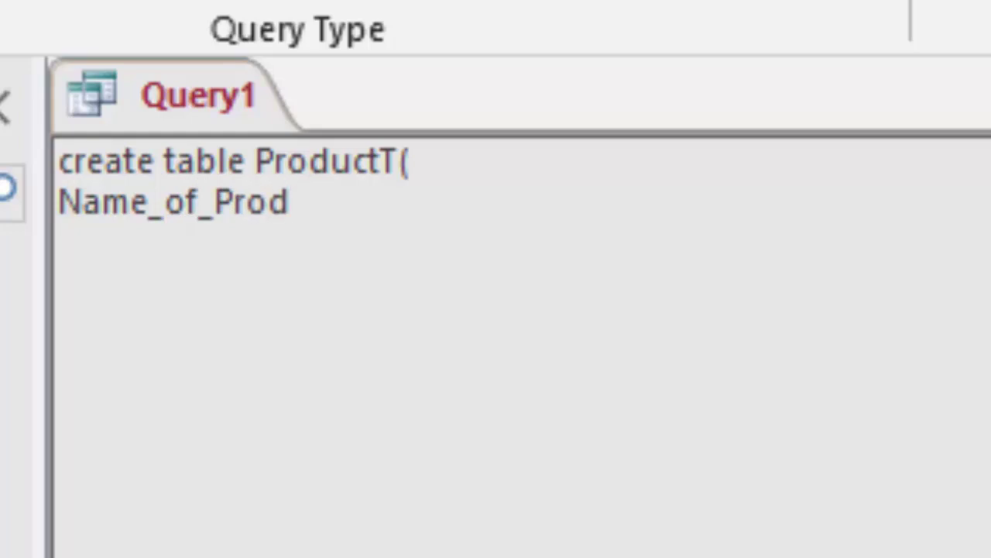
type("uct")
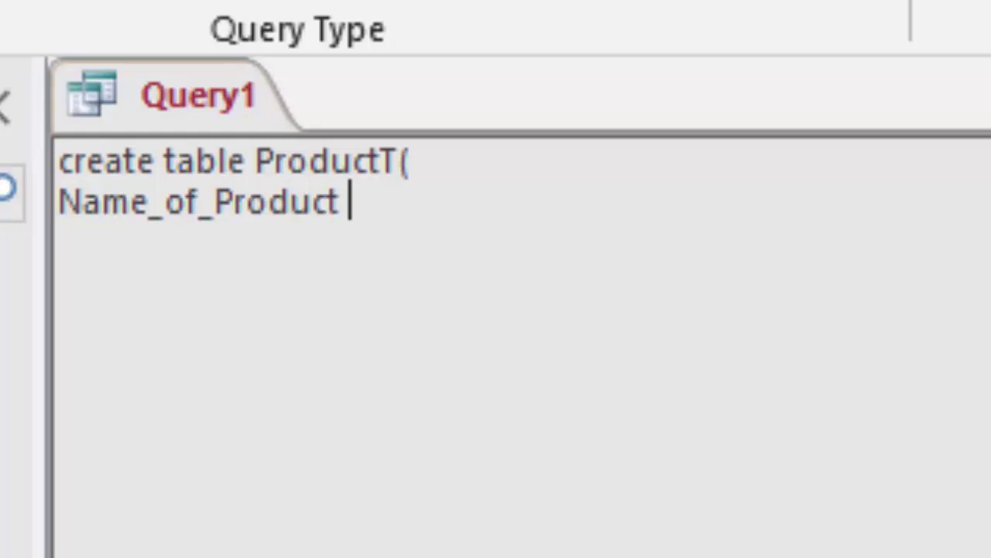
type(" varc")
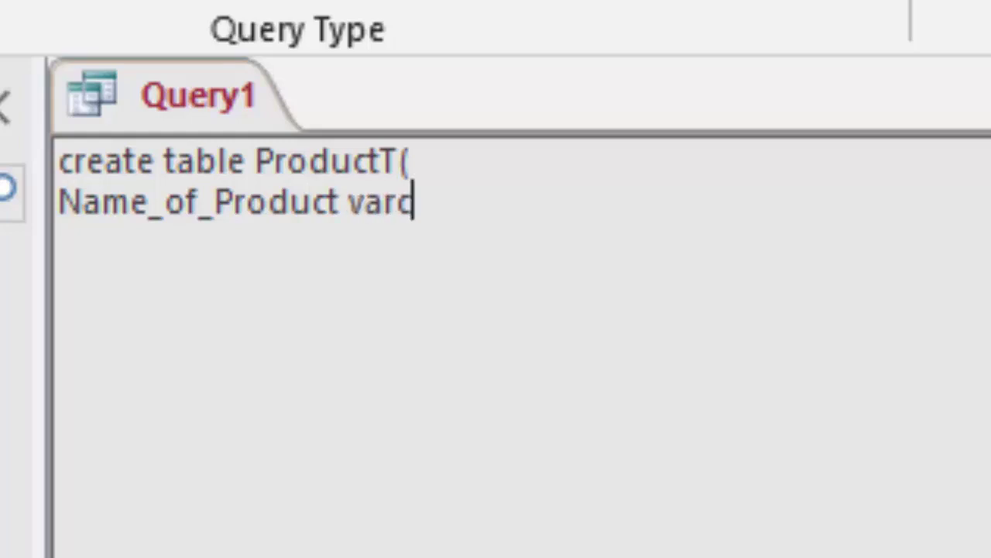
type("har")
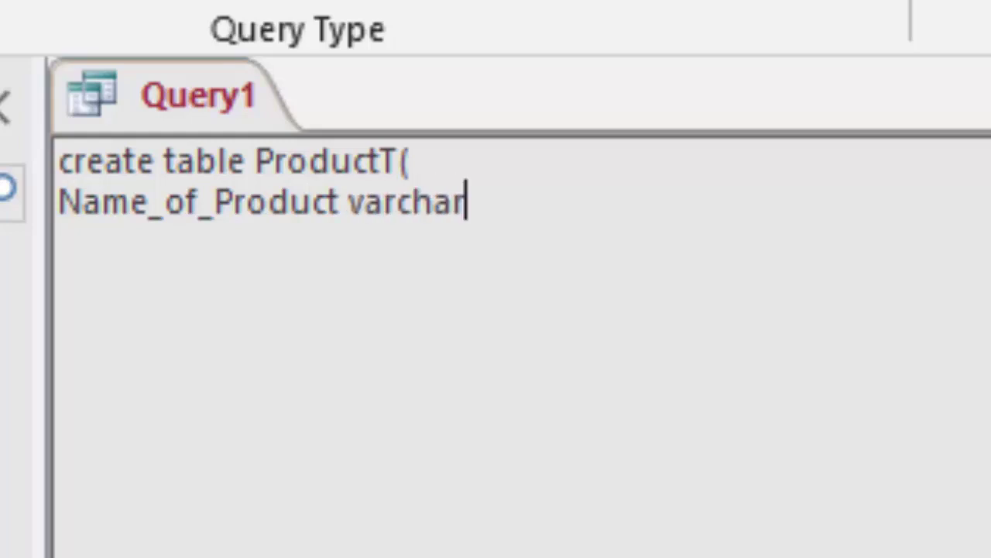
type("(")
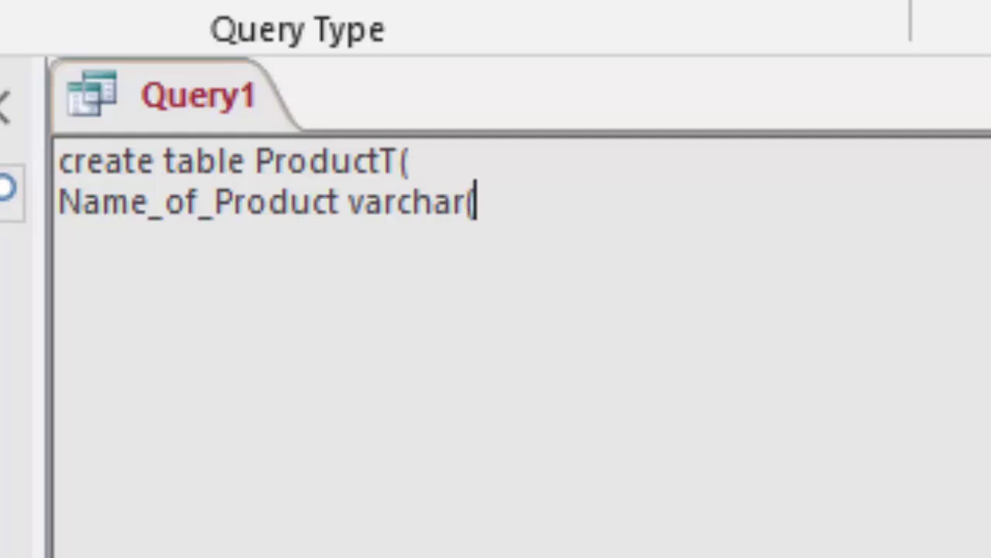
type("40)")
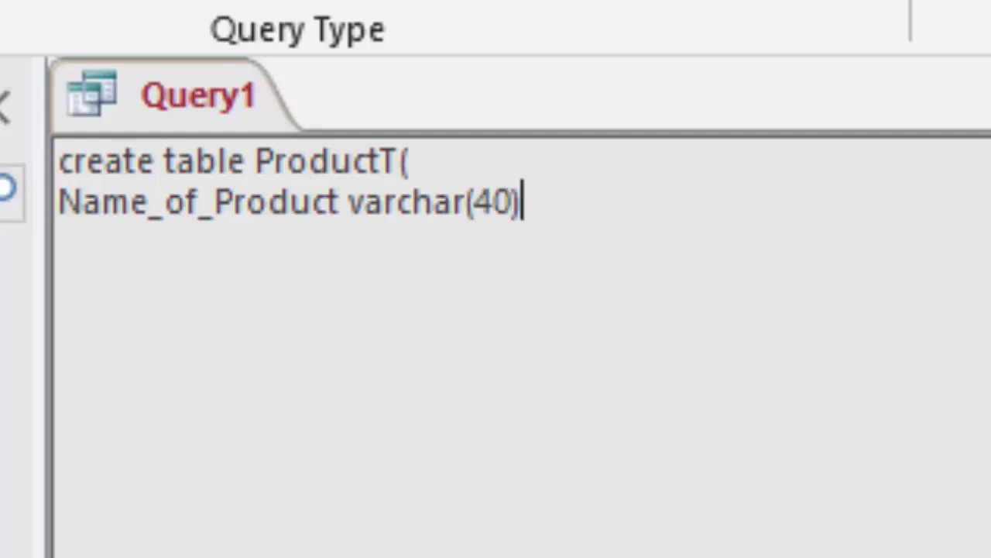
type(",")
key("Return")
type("Pri")
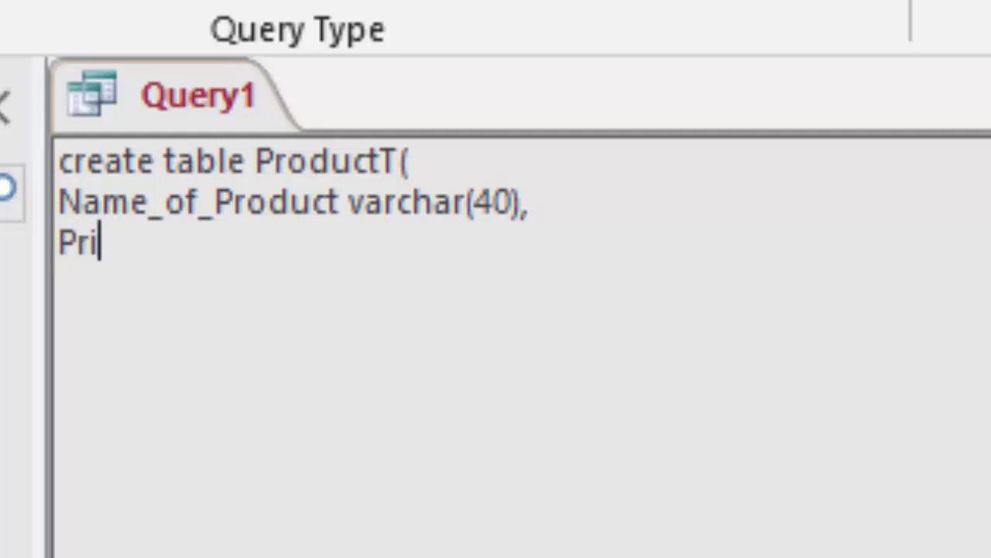
type("ce c")
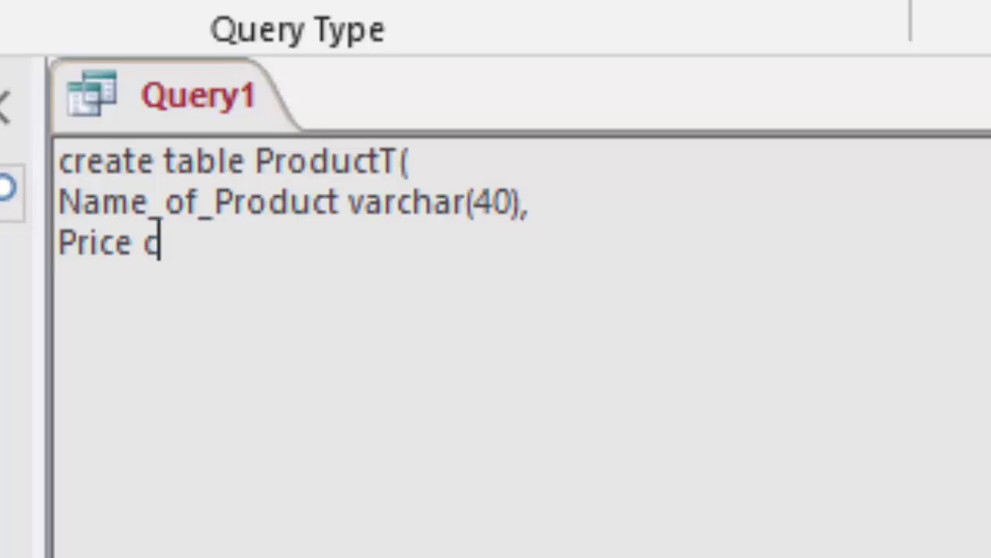
type("urren")
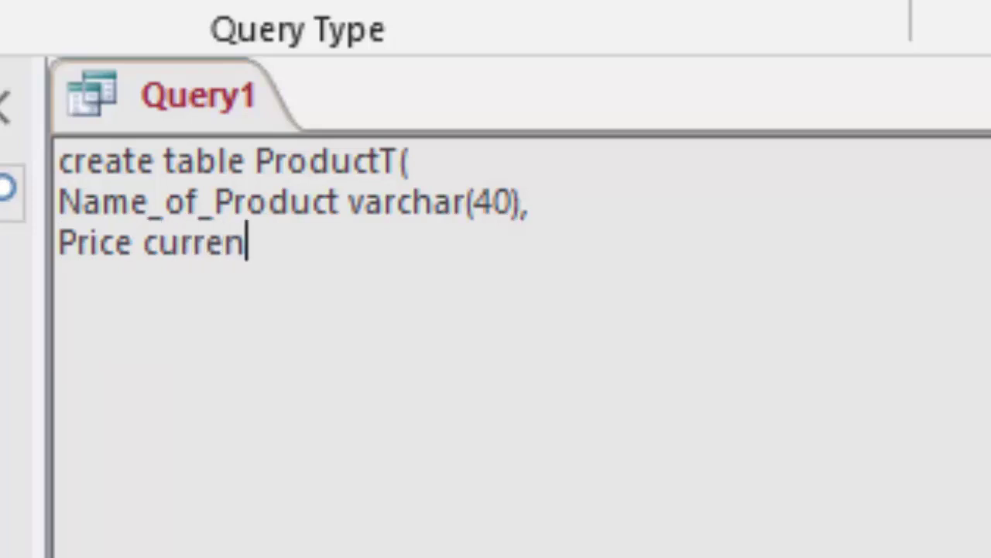
type("cy(")
key("BackSpace")
type(")")
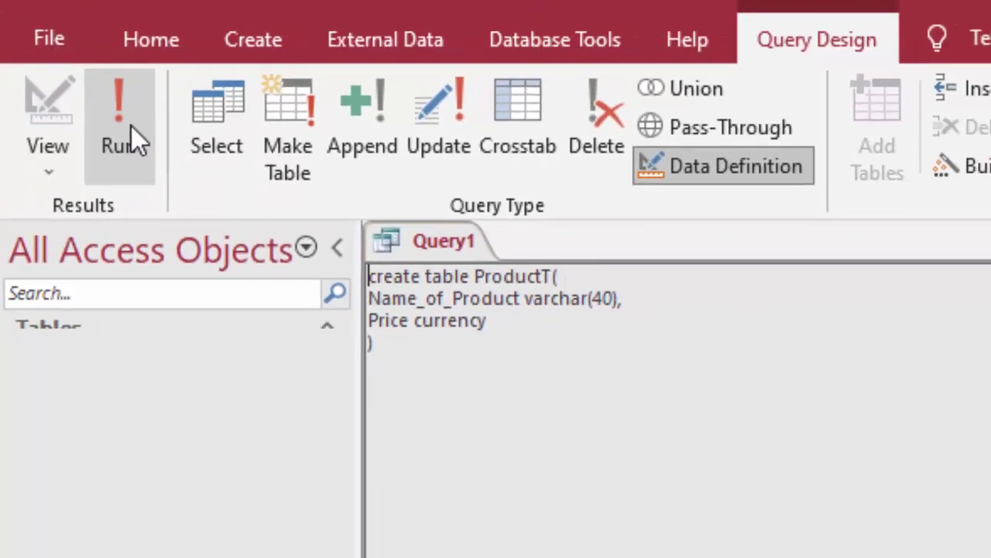
left_click(97, 104)
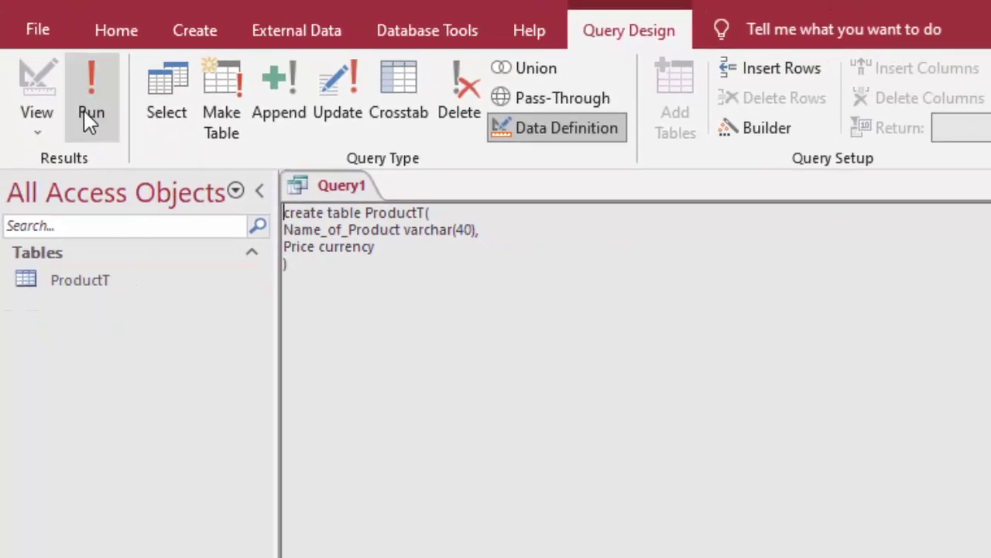
- Open ProductT, widen the Name_of_Product column, and add Keyboard priced 340
double_click(120, 286)
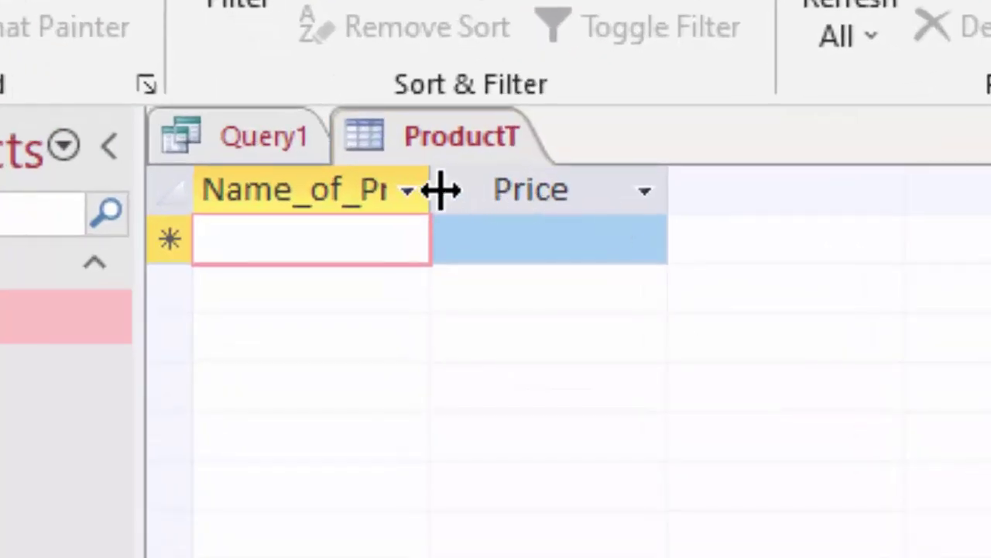
left_click_drag(431, 200, 553, 325)
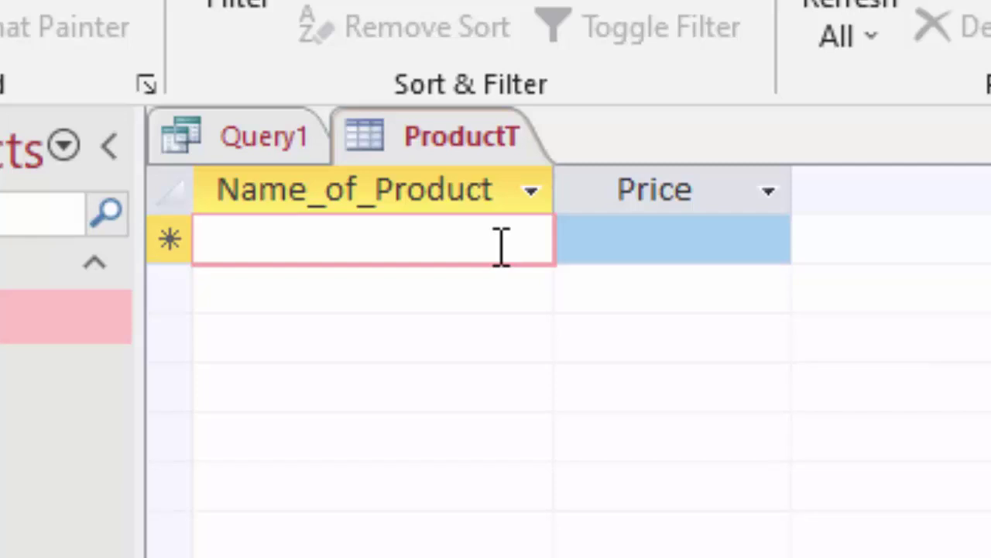
type("Ked")
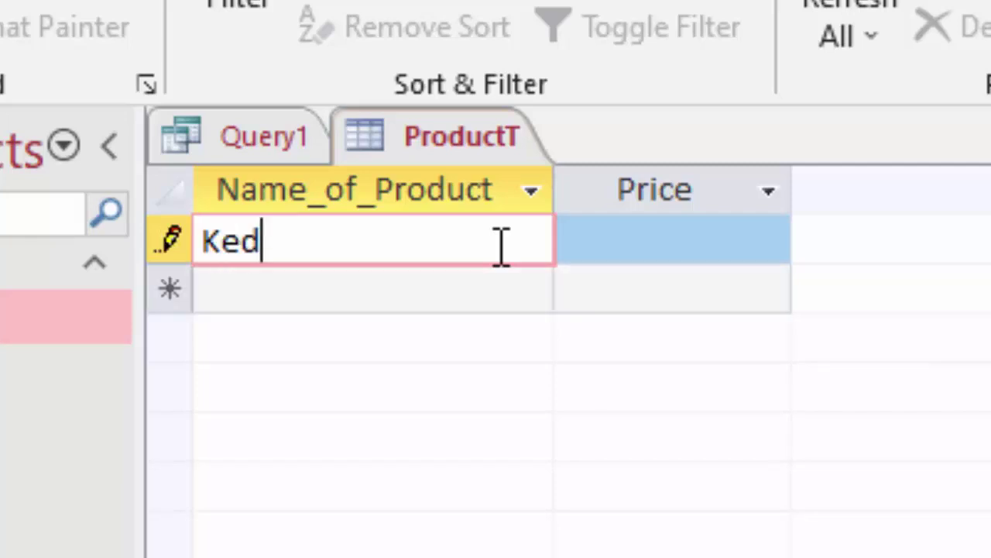
key("BackSpace")
type("ybo")
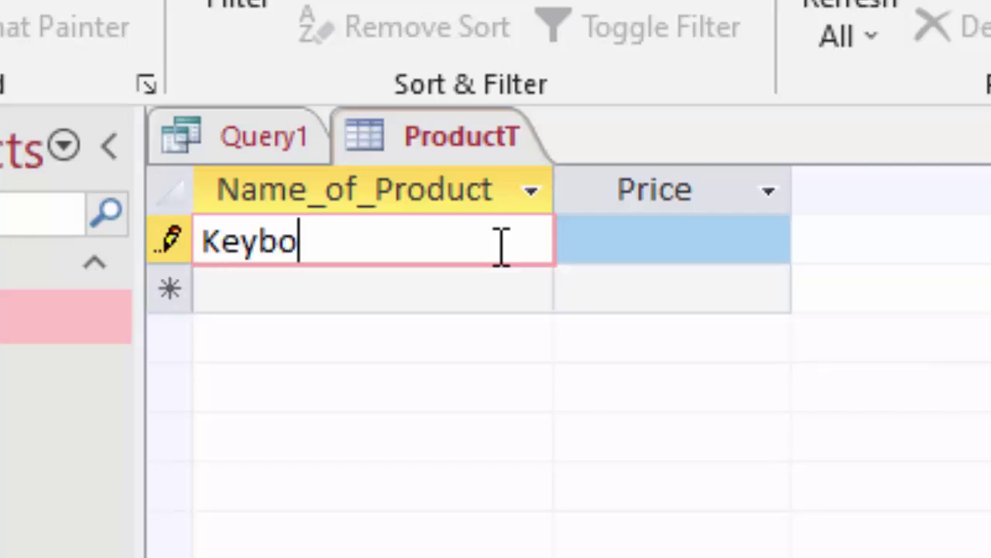
type("ard")
key("Tab")
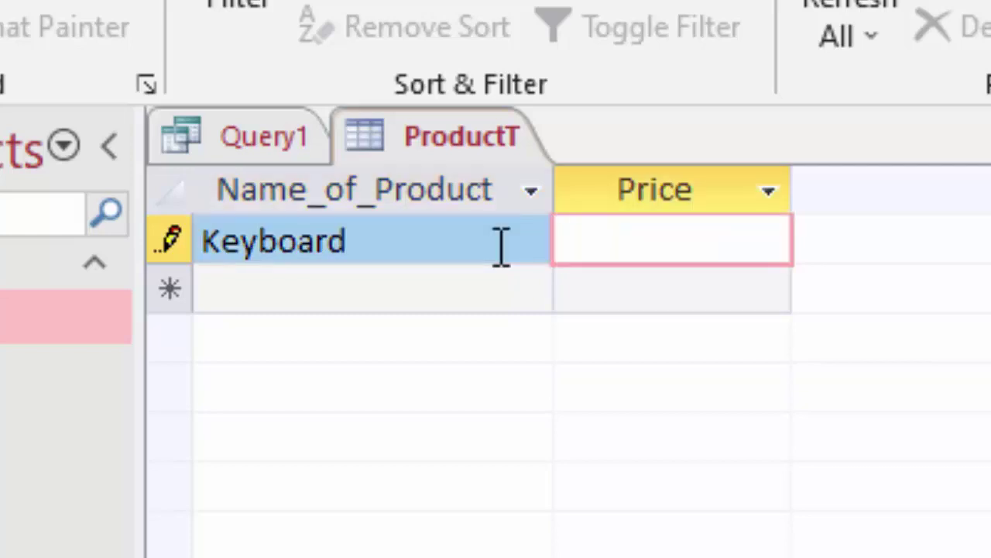
type("3")
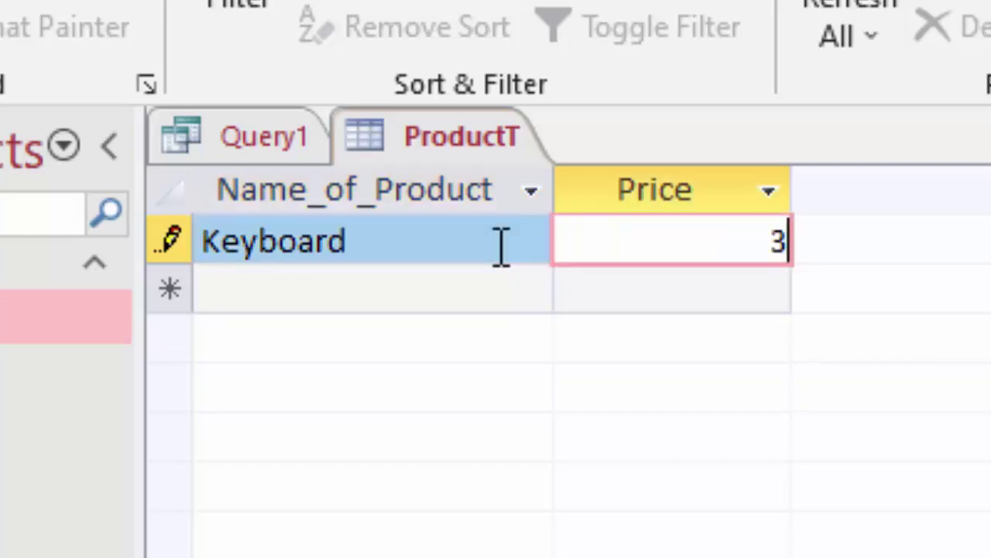
type("40")
key("Tab")
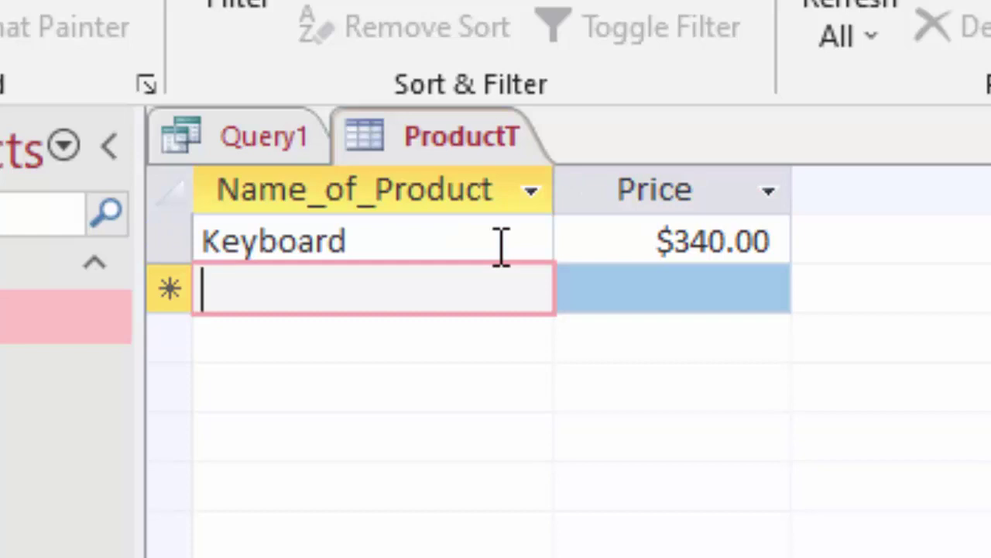
- Add LED Monitor at 17,000 and CPU at 40000 as new rows
type("LED")
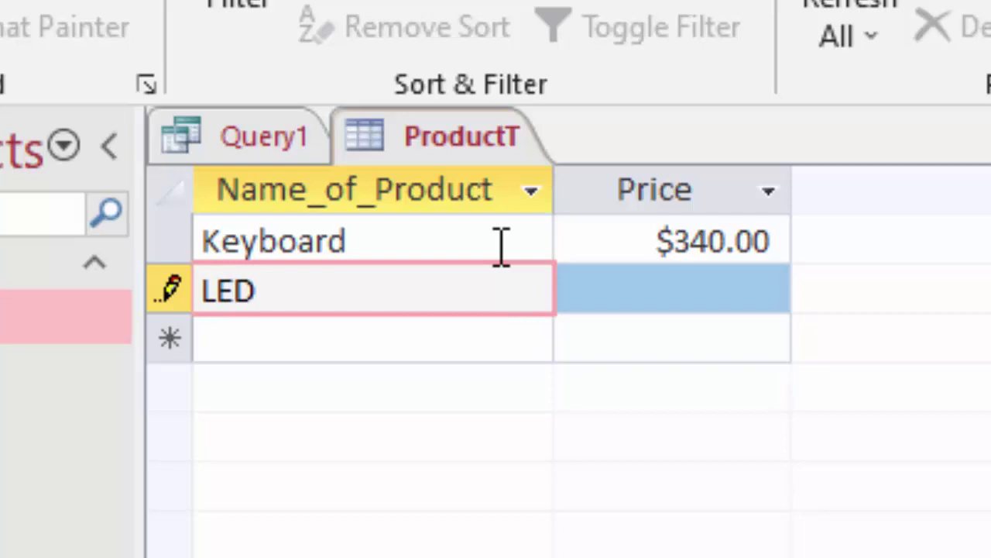
type(" Mo")
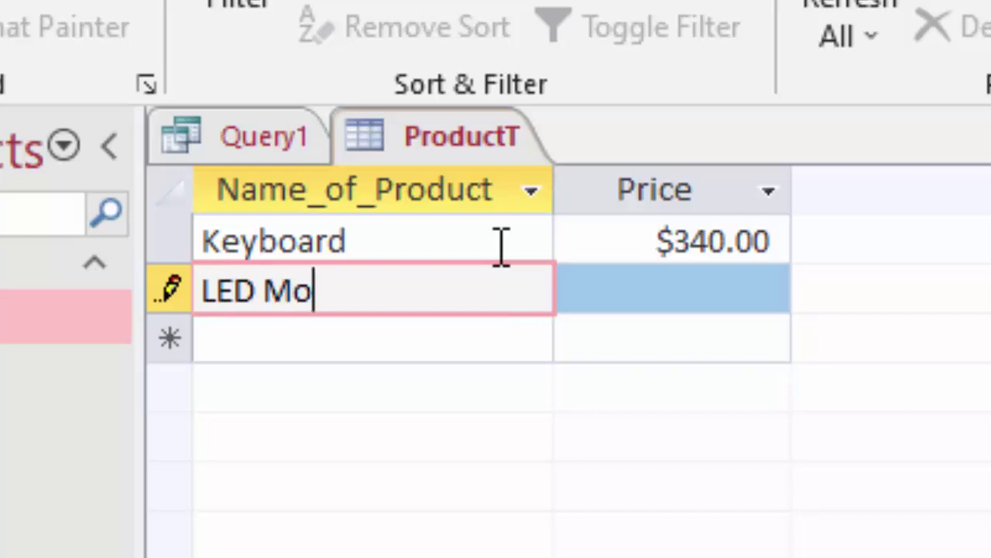
type("nitor")
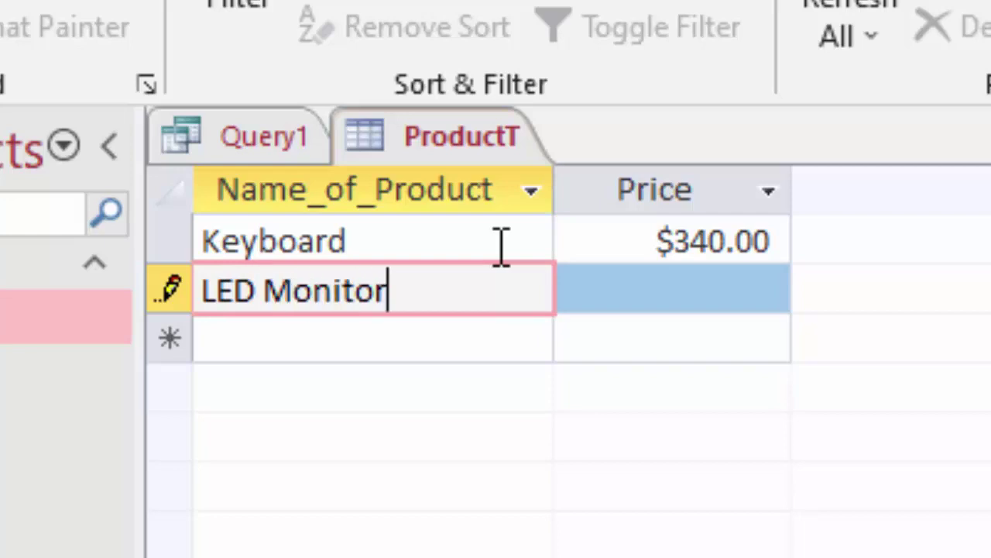
key("Tab")
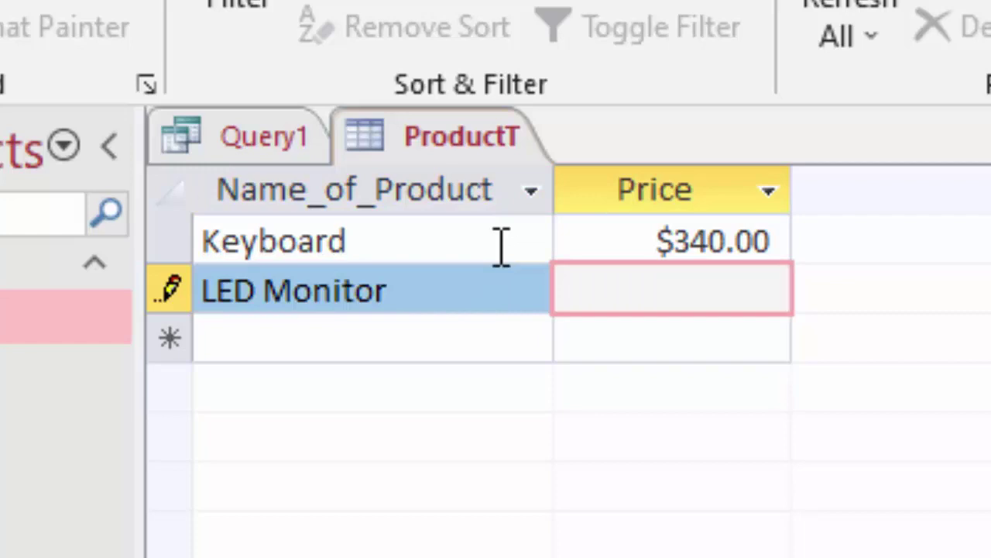
type("17,")
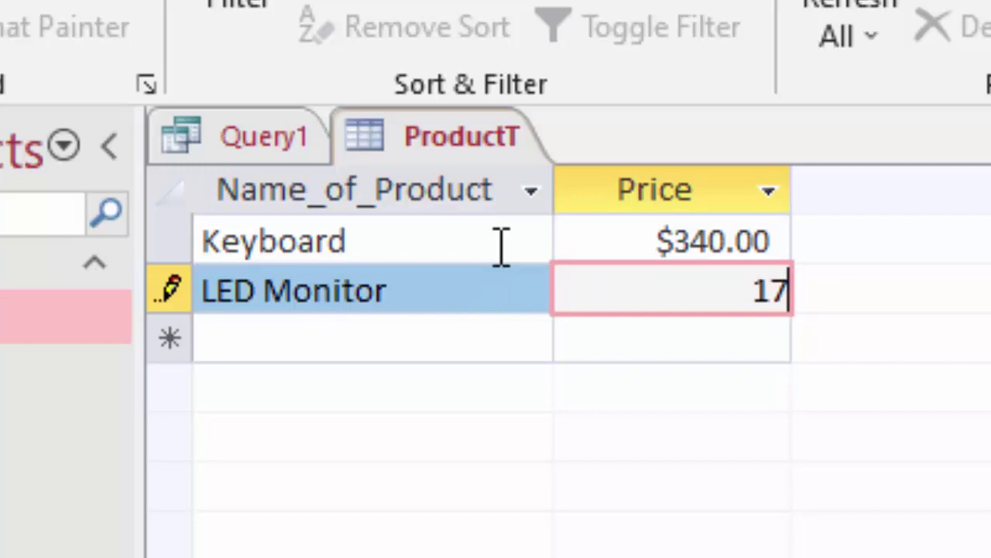
type("000")
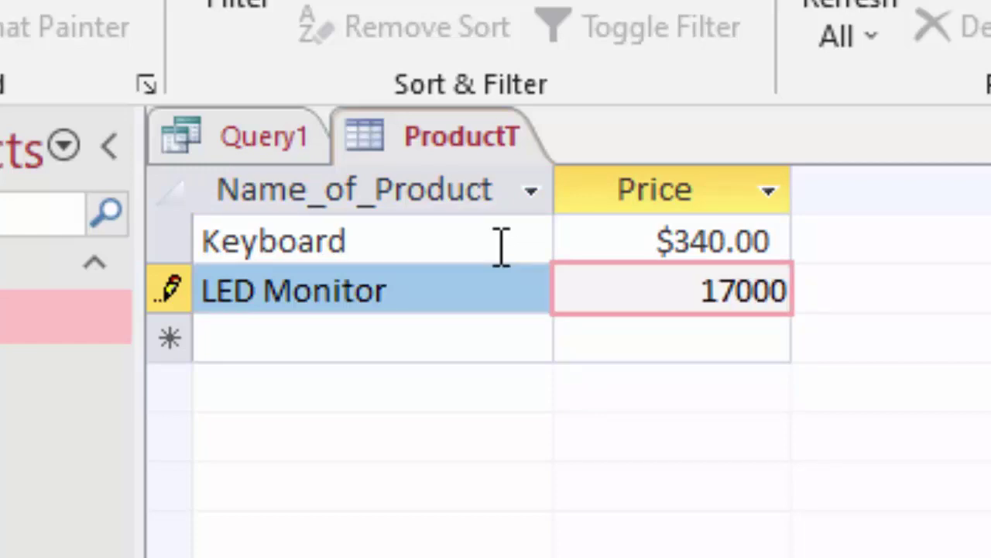
key("Tab")
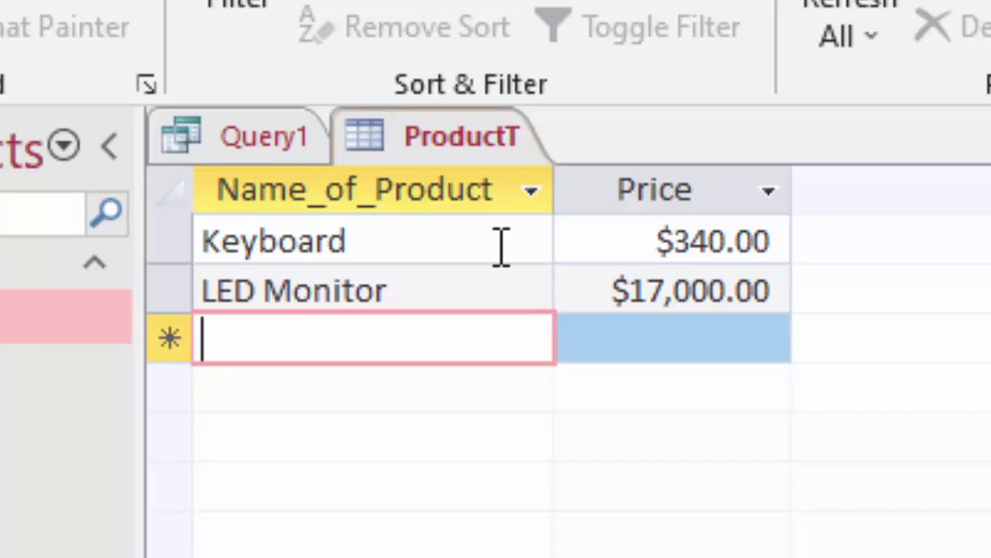
type("C")
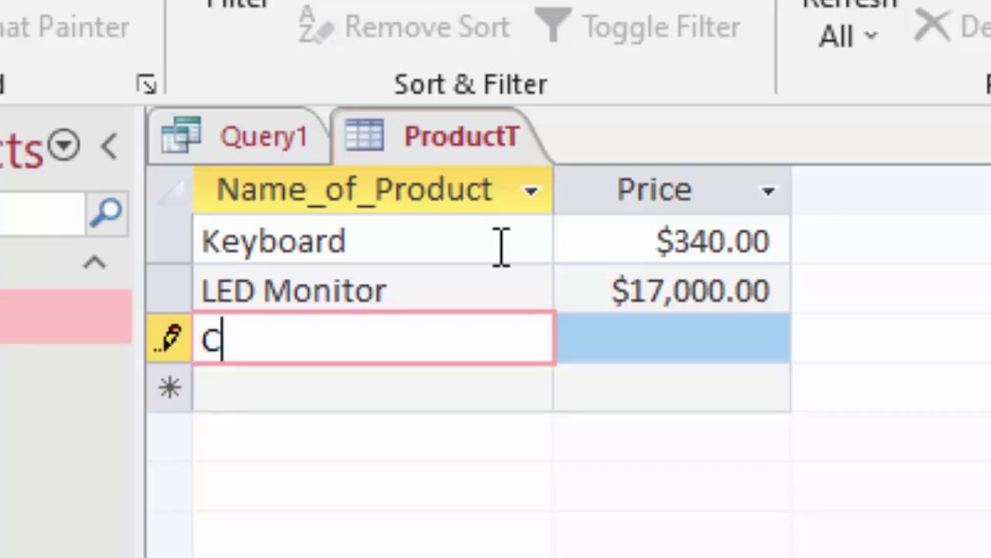
type("PU")
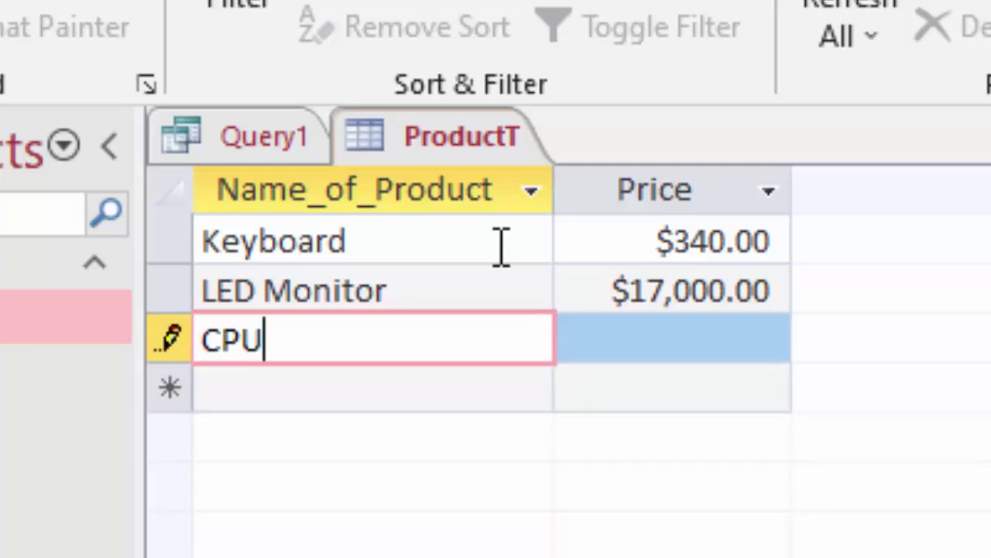
key("Tab")
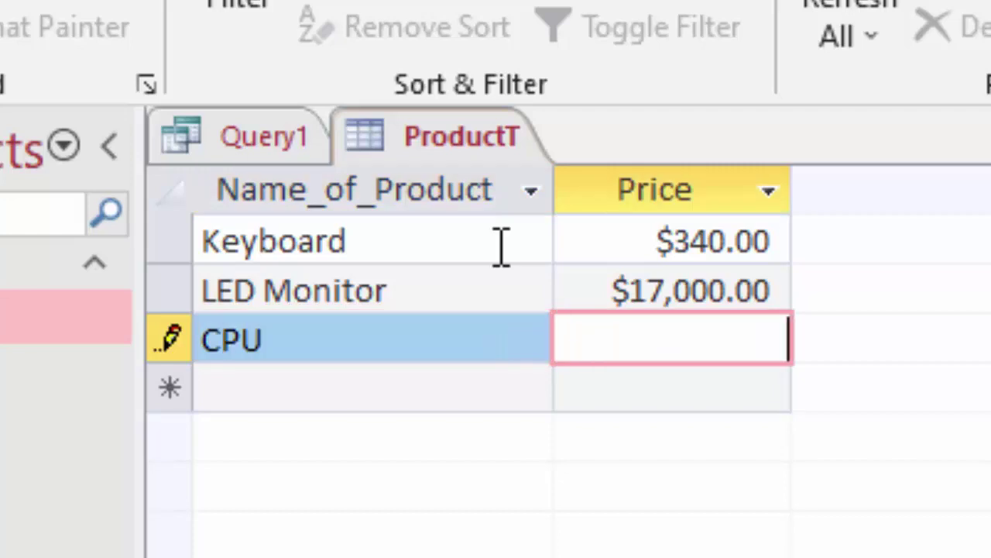
type("400")
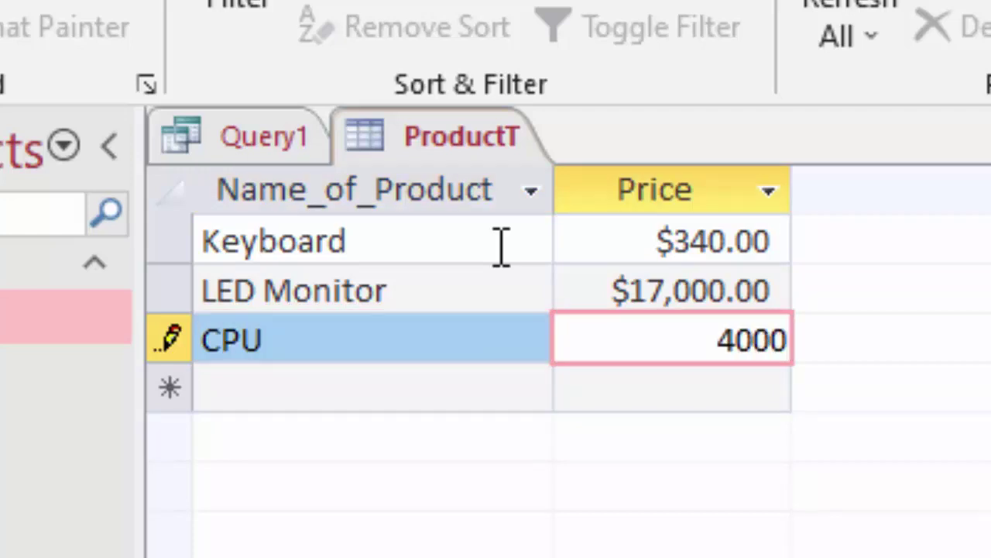
type("0")
key("Tab")
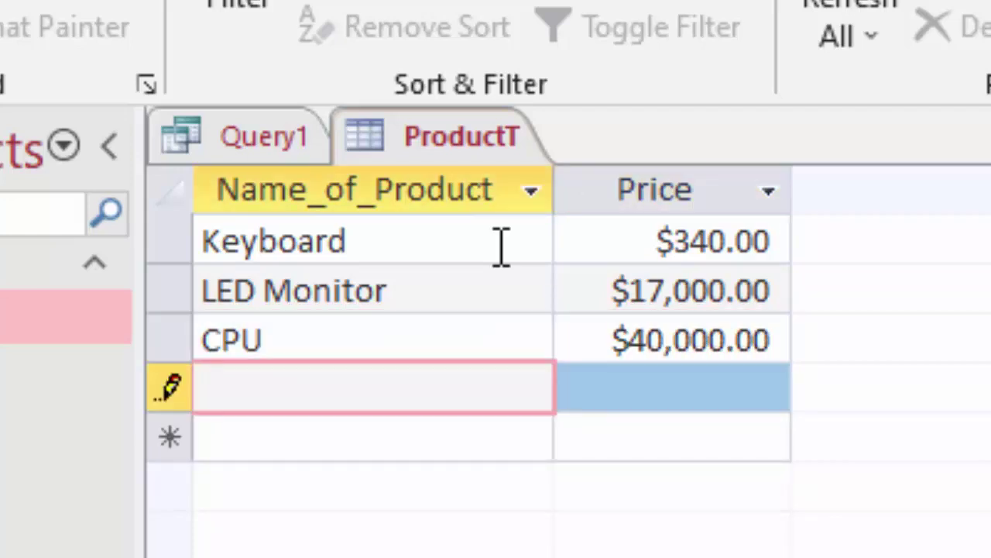
- Add GPU at 12000 and Laptop at 45,000 as new rows
type("G")
type("PU")
key("Tab")
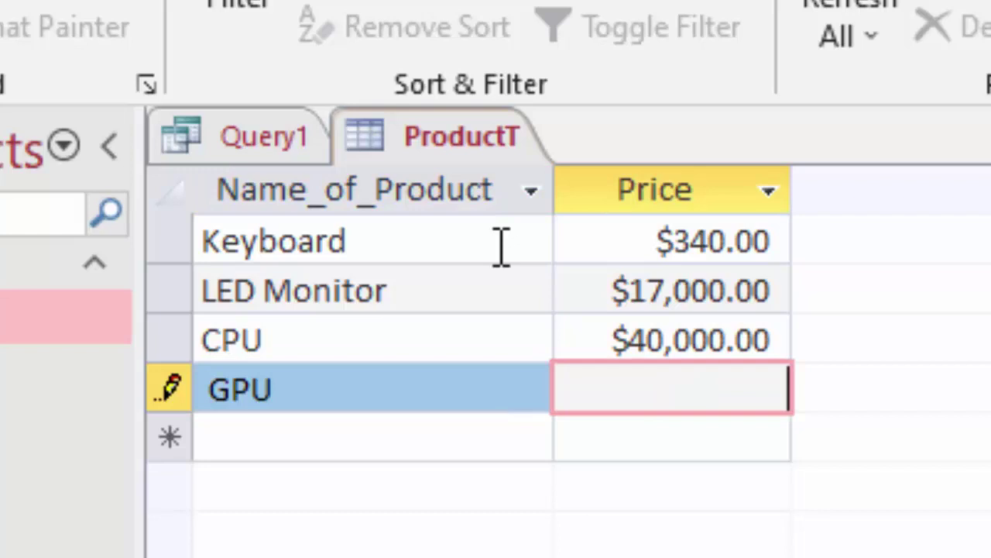
type("1200")
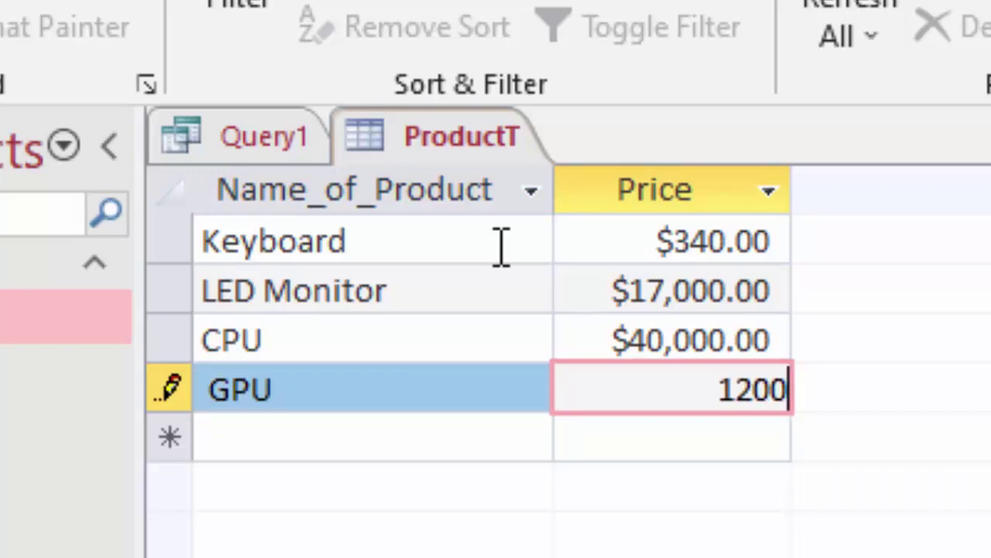
type("0")
key("Tab")
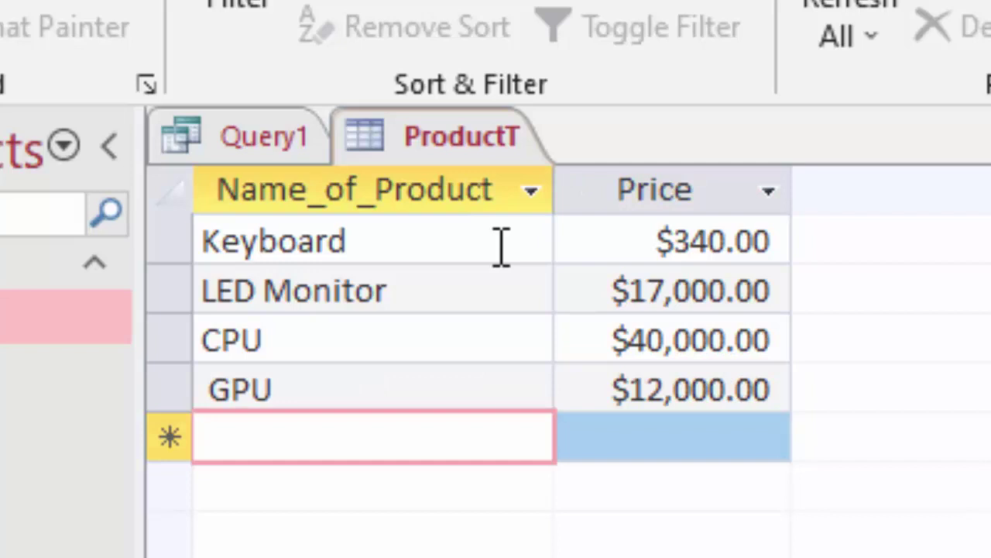
type("Lap")
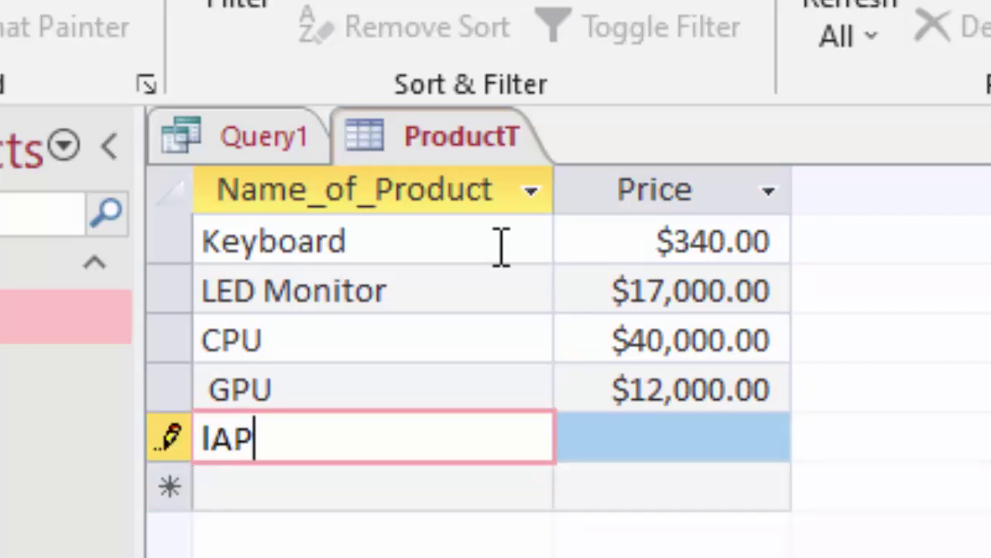
type("top")
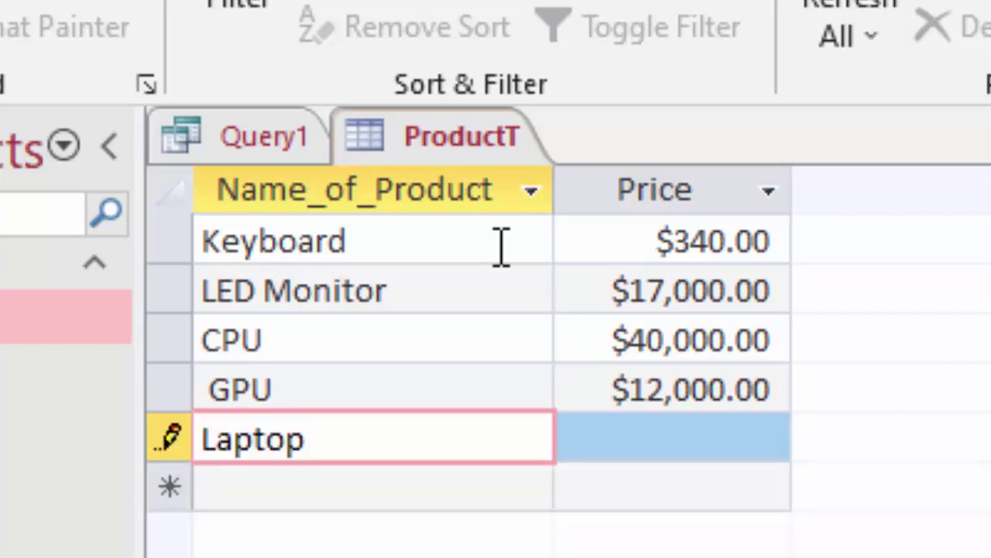
key("Tab")
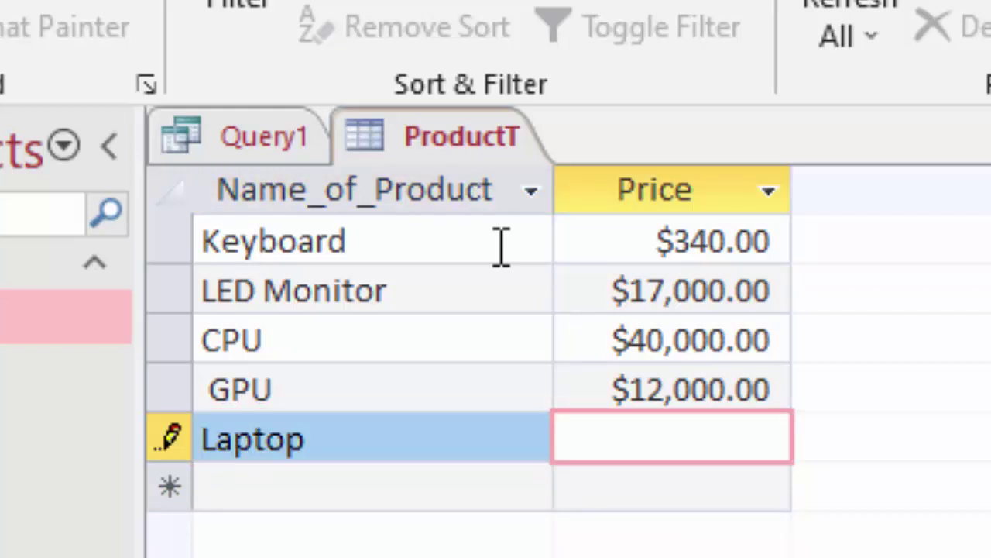
type("45,00")
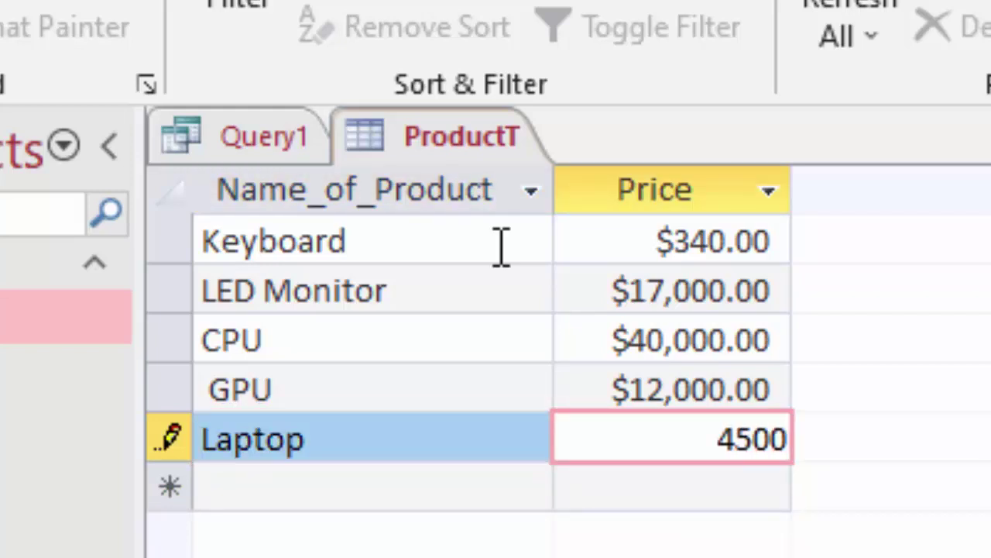
type("0")
key("Tab")
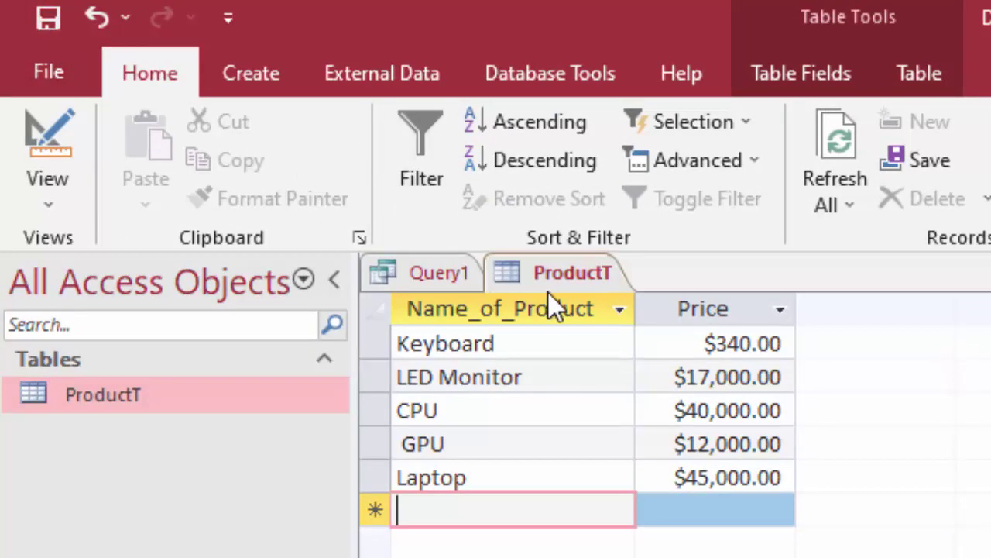
- Save and close the ProductT table
right_click(570, 272)
left_click(596, 298)
right_click(556, 273)
left_click(597, 335)
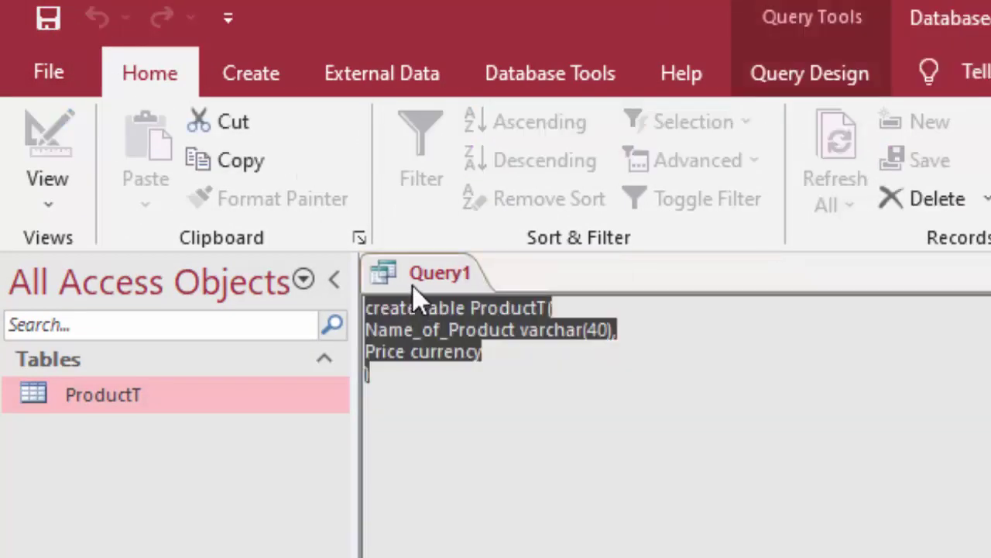
- Save the query under the name Query1 and close it
right_click(418, 278)
left_click(454, 297)
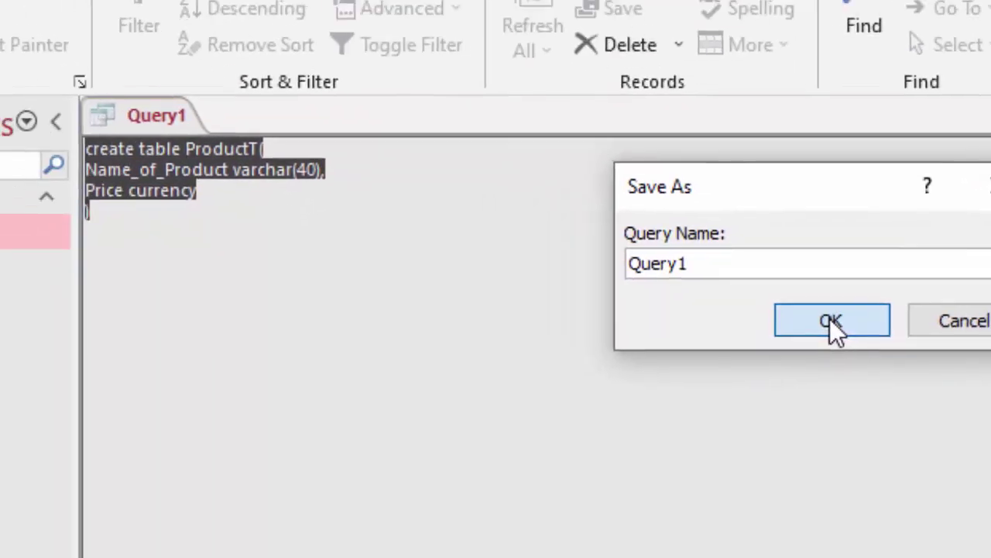
left_click(933, 378)
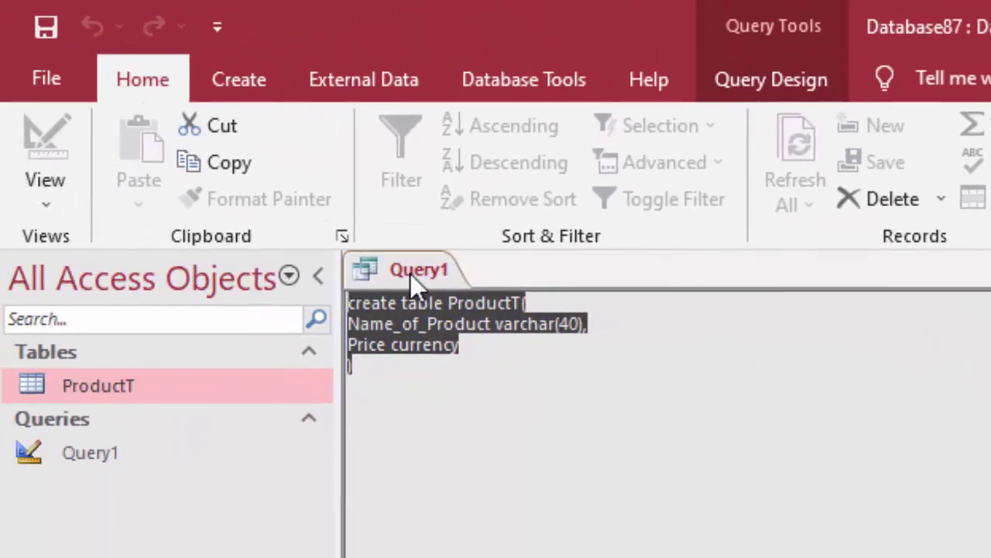
right_click(418, 275)
left_click(466, 326)
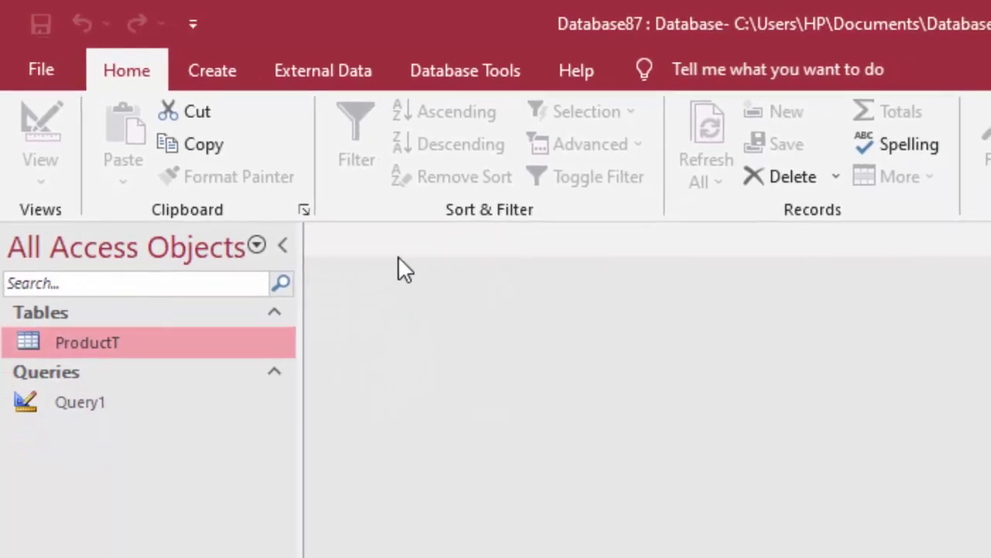
- Open a new blank query design, Query2, without adding any tables
left_click(223, 79)
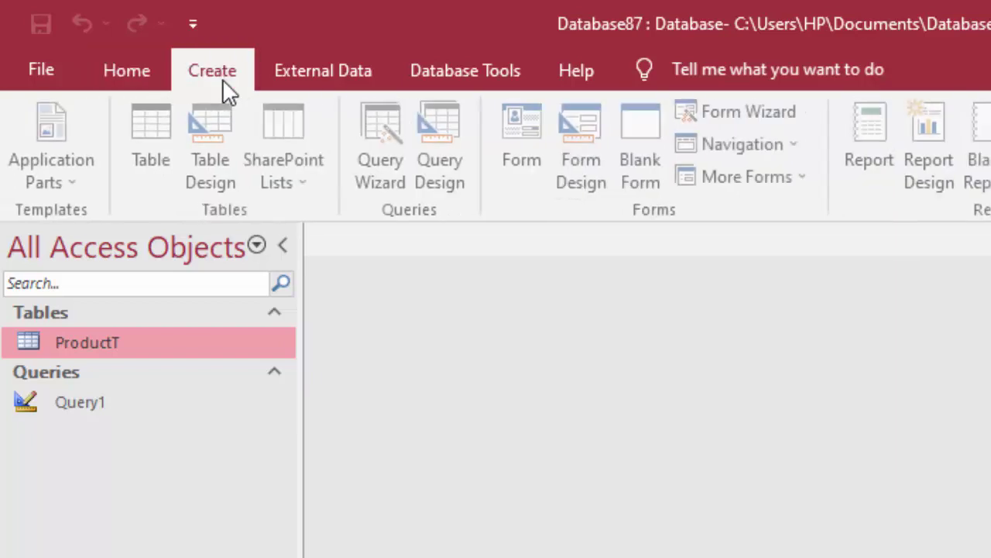
left_click(455, 147)
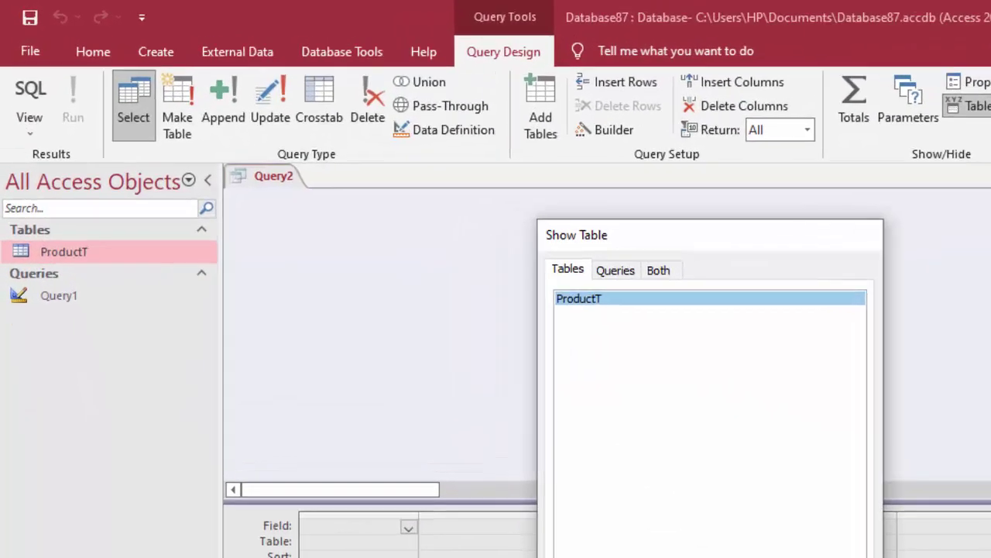
left_click(627, 545)
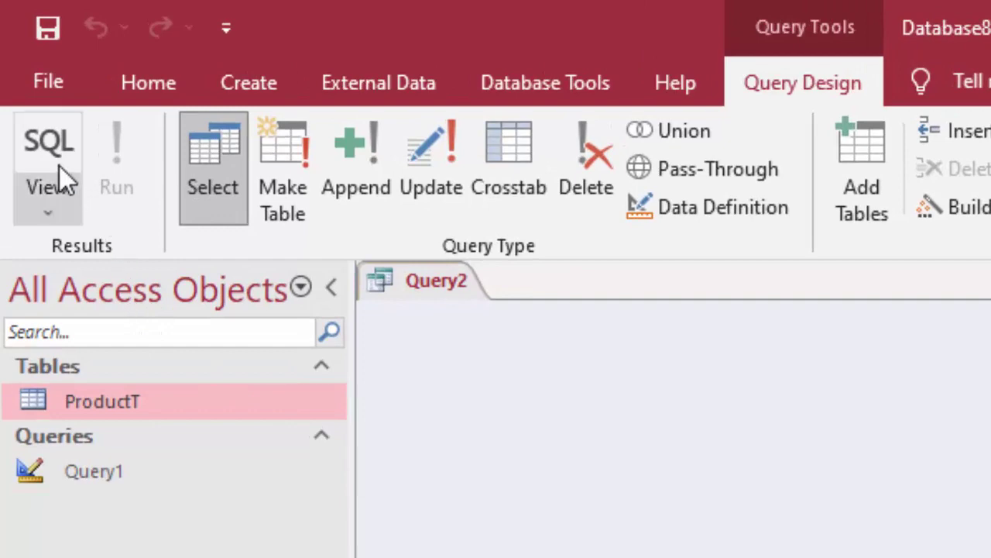
- Switch Query2 to SQL View and clear the default SELECT; text
left_click(59, 164)
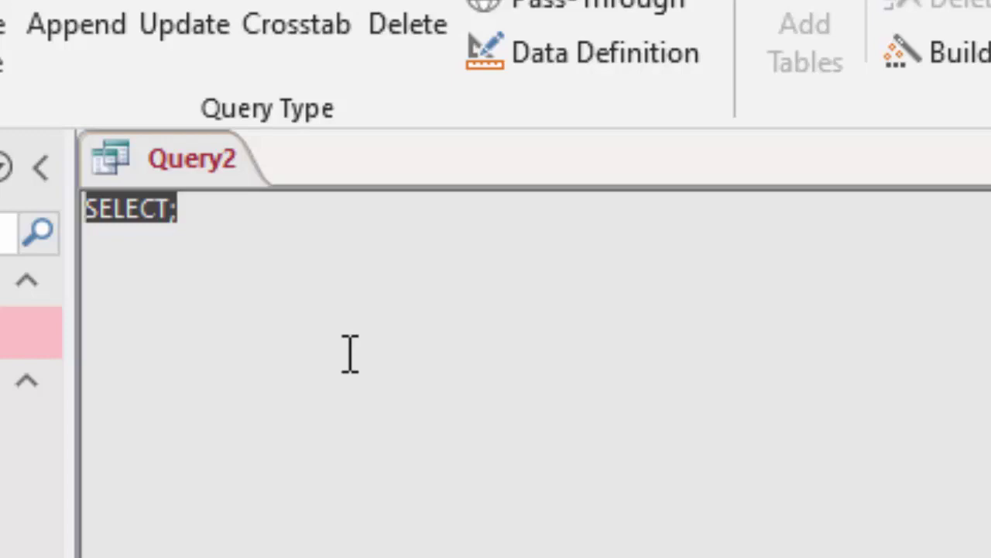
key("Delete")
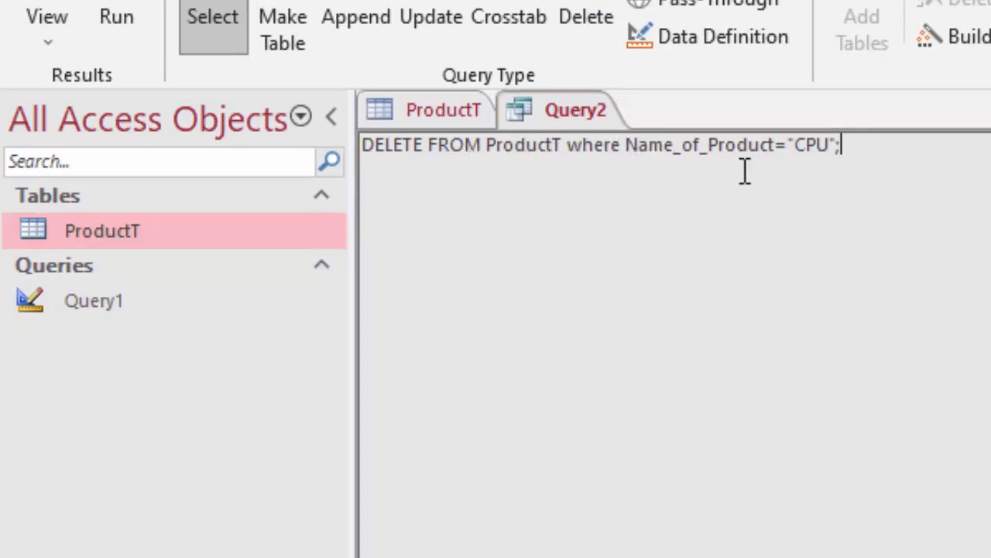
double_click(121, 246)
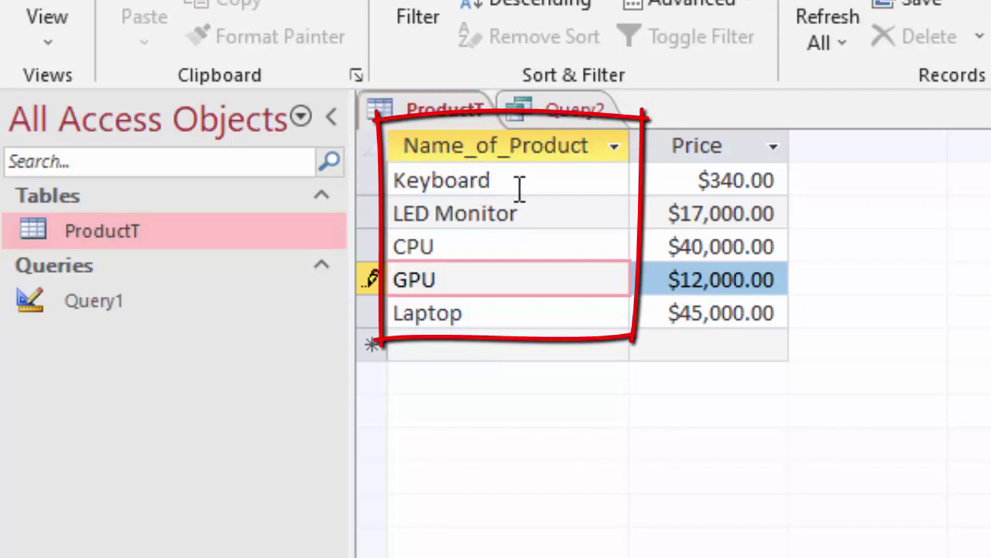
left_click(490, 242)
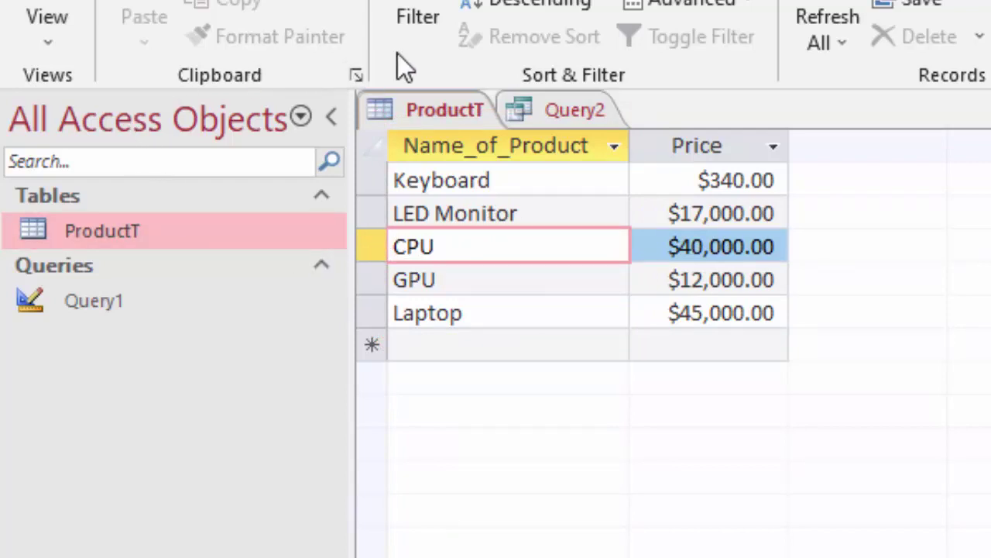
left_click(570, 112)
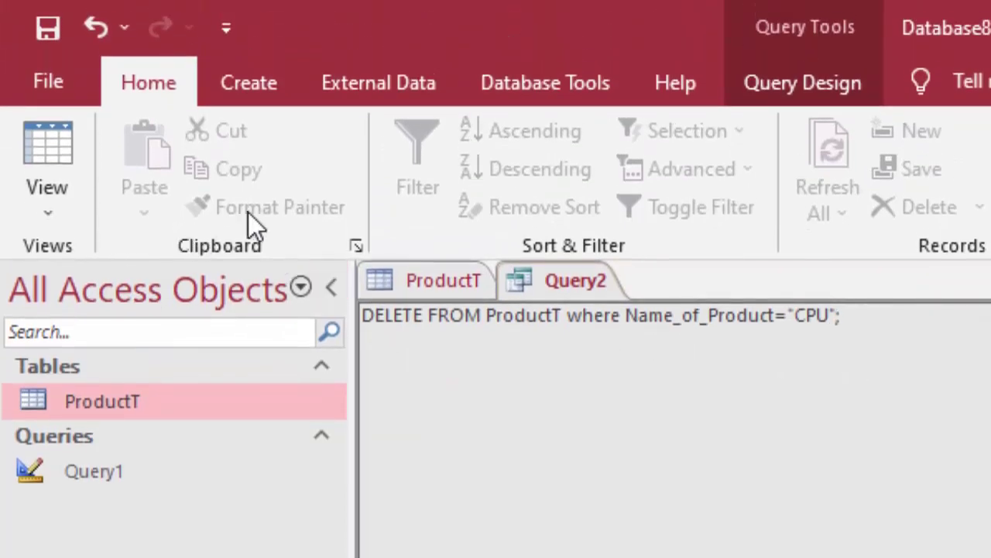
- Run the Query2 delete query and confirm removing the 1 CPU row
left_click(805, 99)
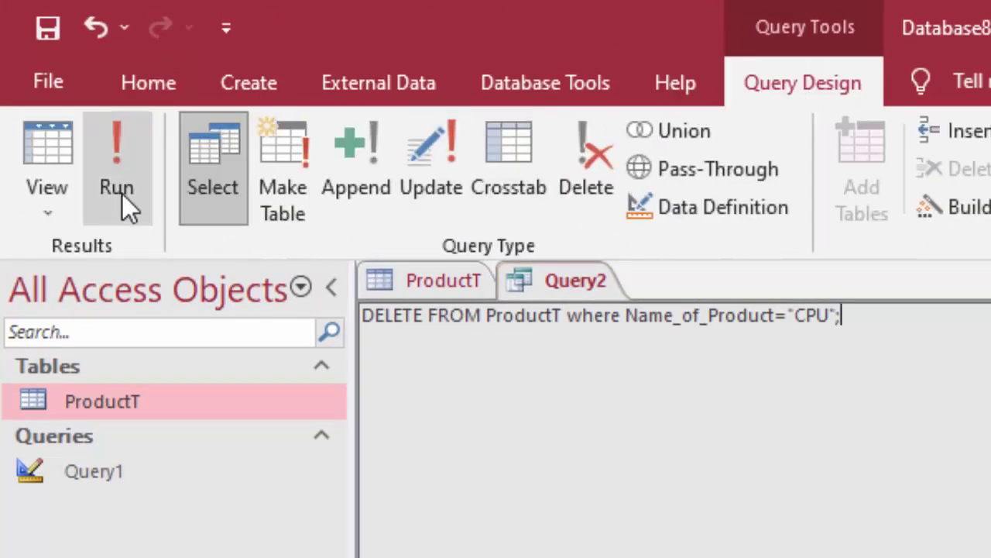
left_click(121, 177)
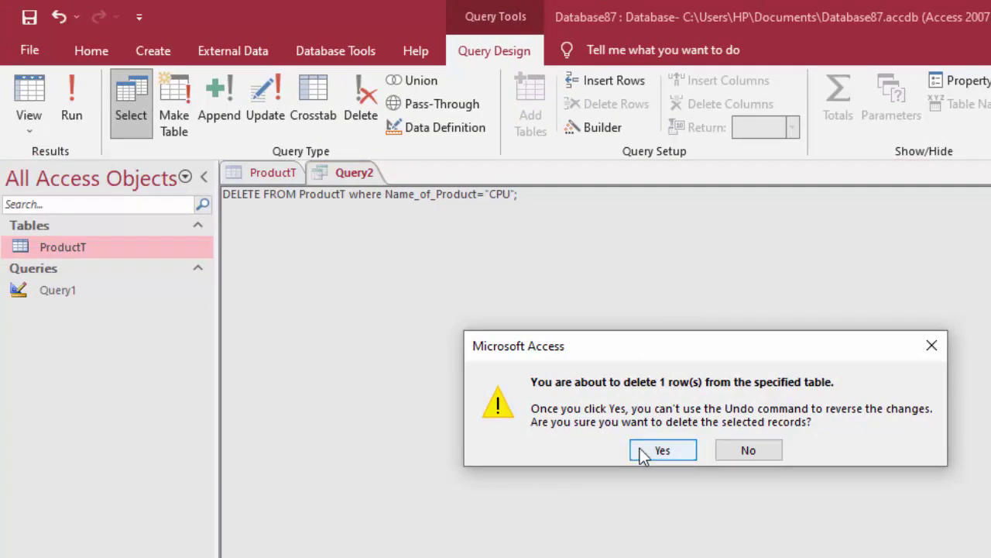
left_click(641, 448)
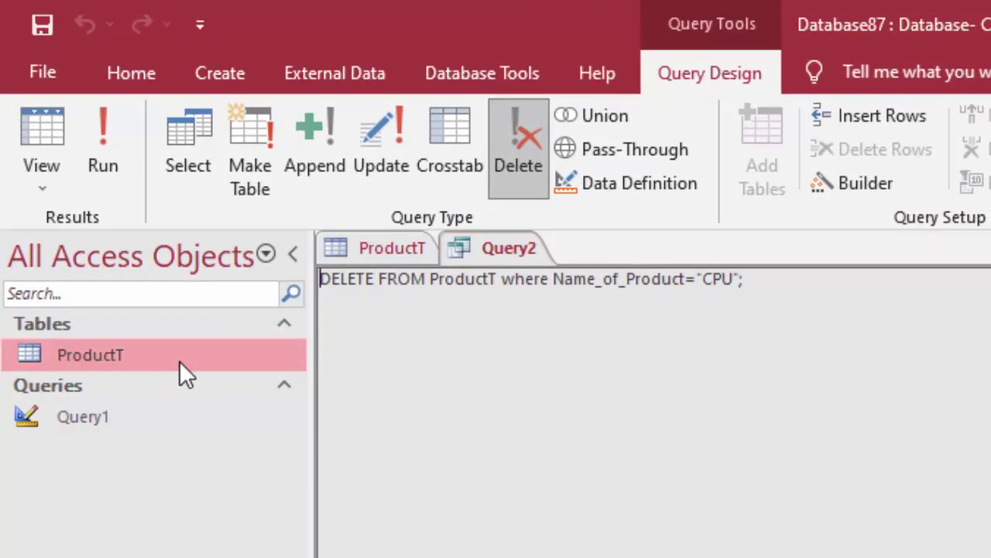
- Open ProductT to check the CPU row now shows #Deleted, then bring up the Create ribbon
double_click(178, 360)
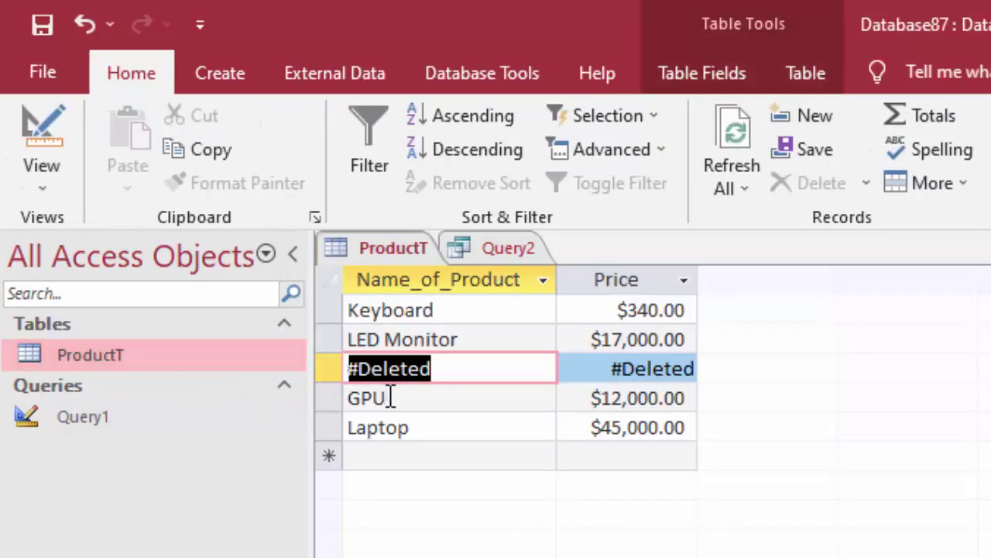
left_click_drag(443, 370, 331, 375)
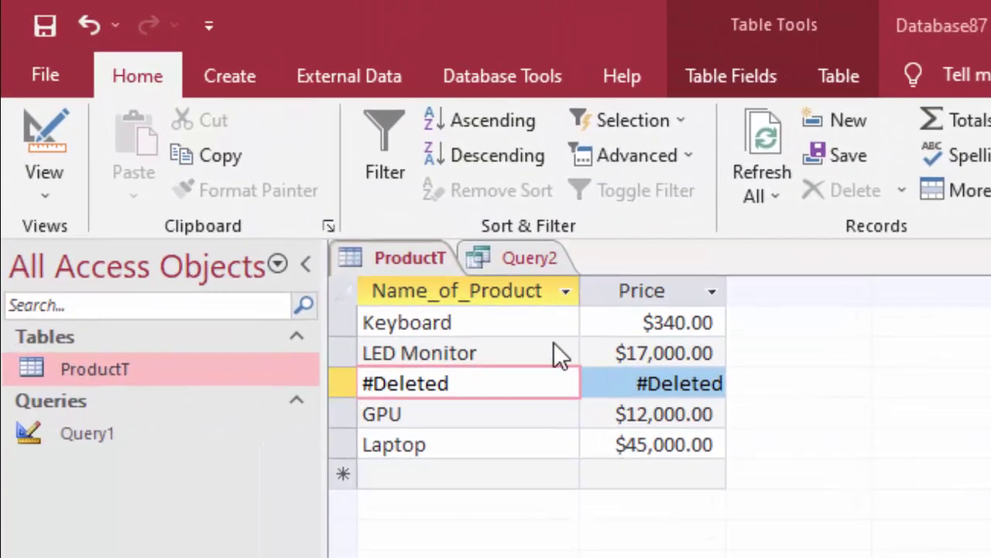
left_click(221, 80)
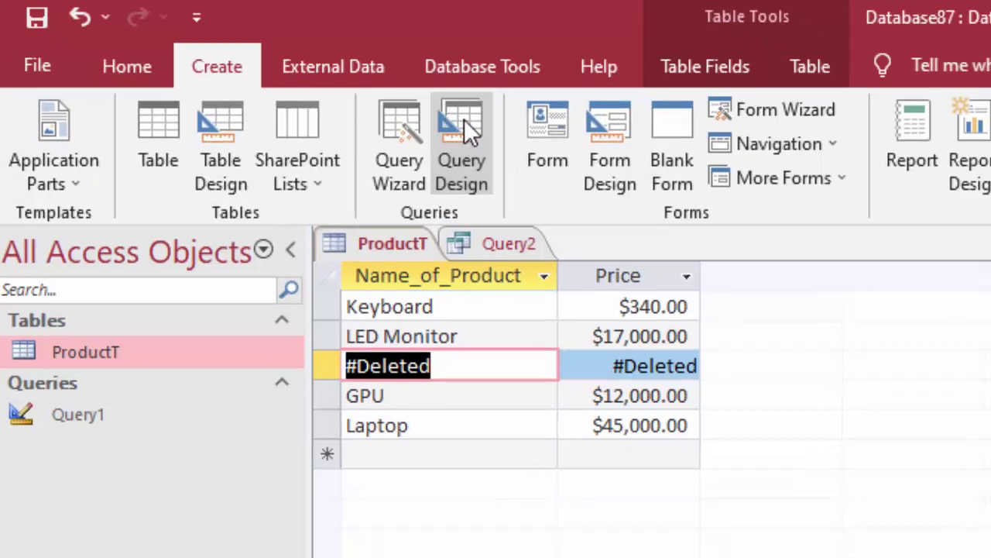
- Start Query3 in SQL View and write DELETE FROM ProductT where Name_of_Product="Keyboard";
left_click(477, 143)
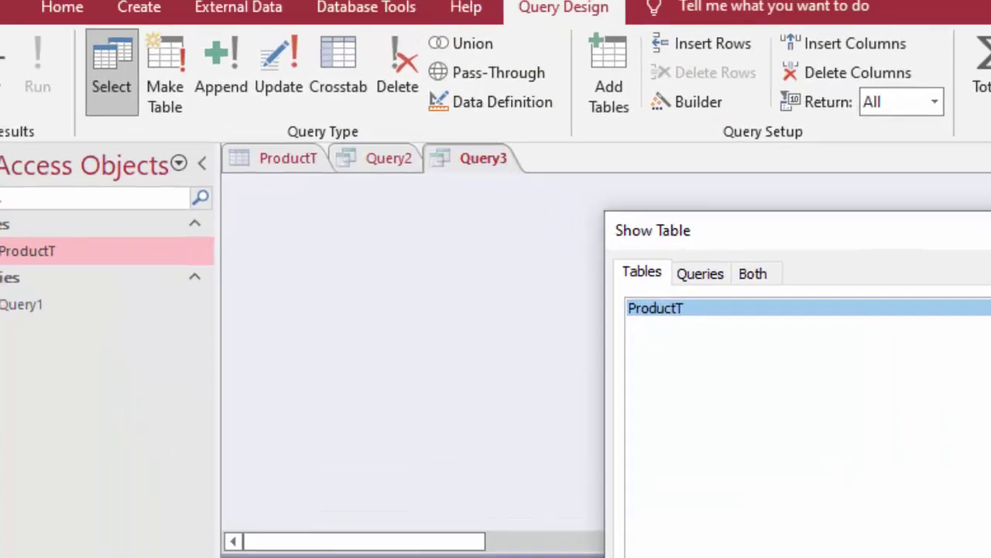
left_click(672, 540)
left_click(66, 137)
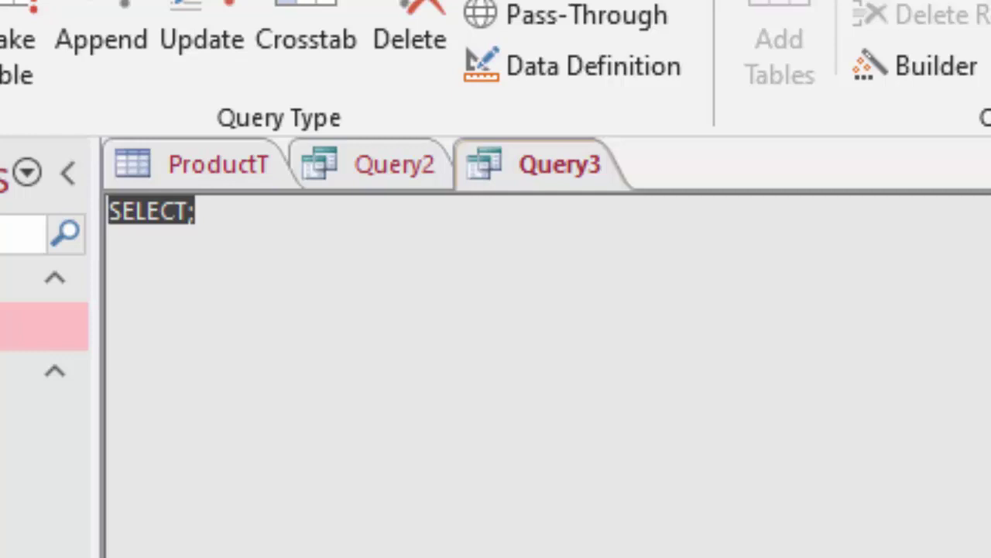
key("Delete")
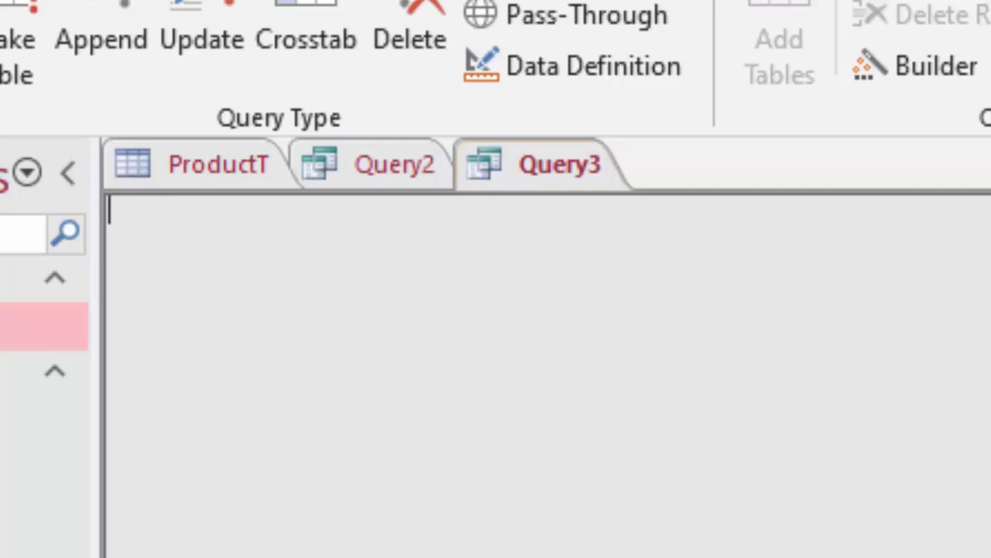
type("DEL")
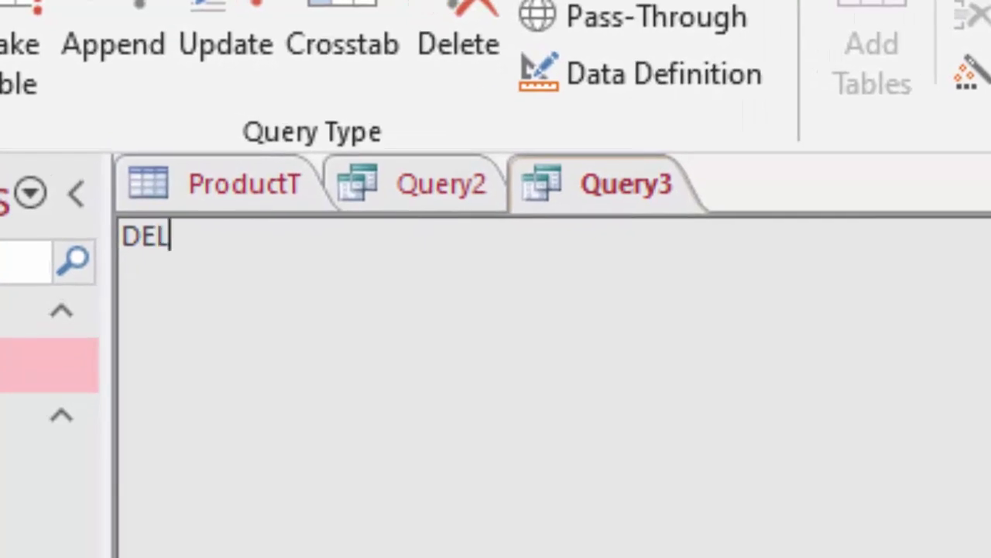
type("ETE")
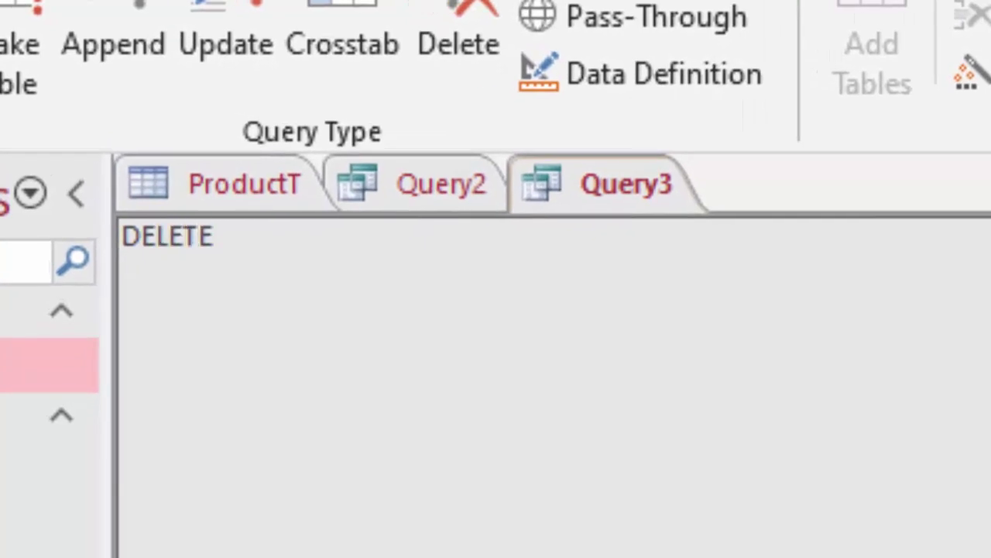
type(" FR")
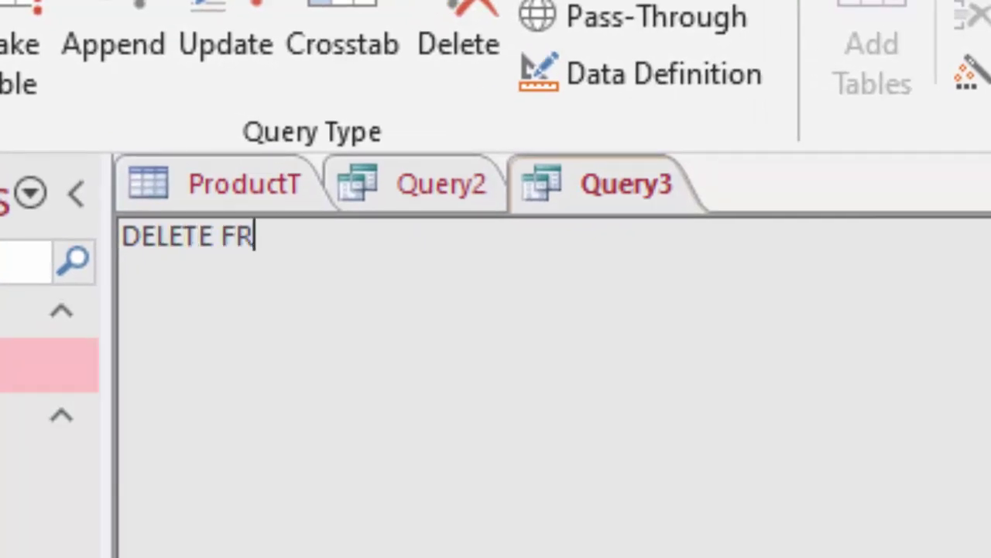
type("O")
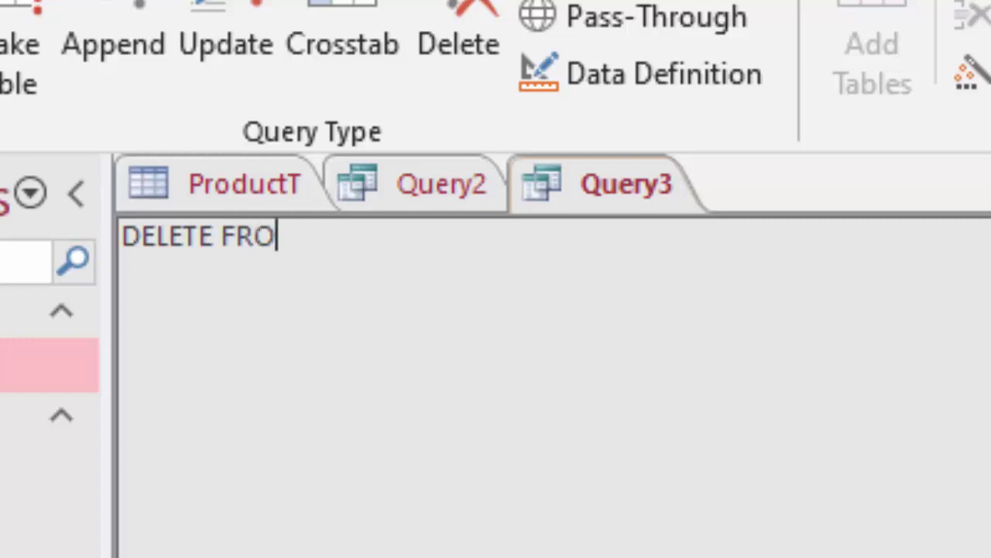
type("M")
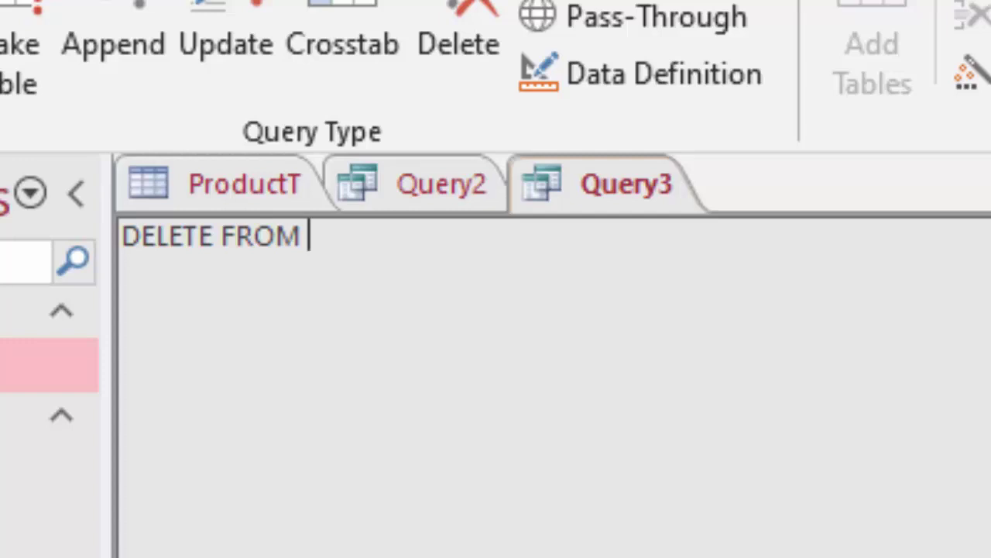
type("P")
type("ro")
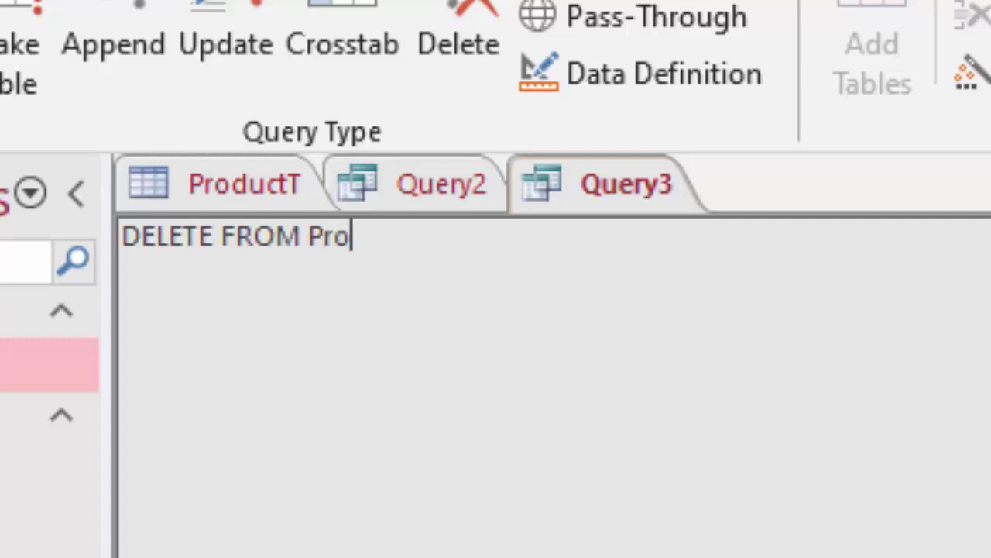
type("duct")
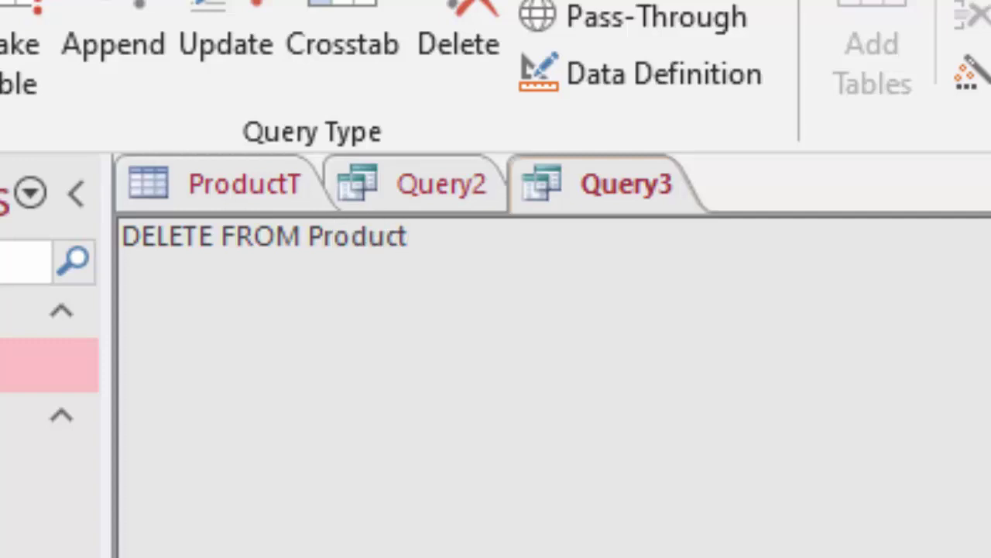
type("T")
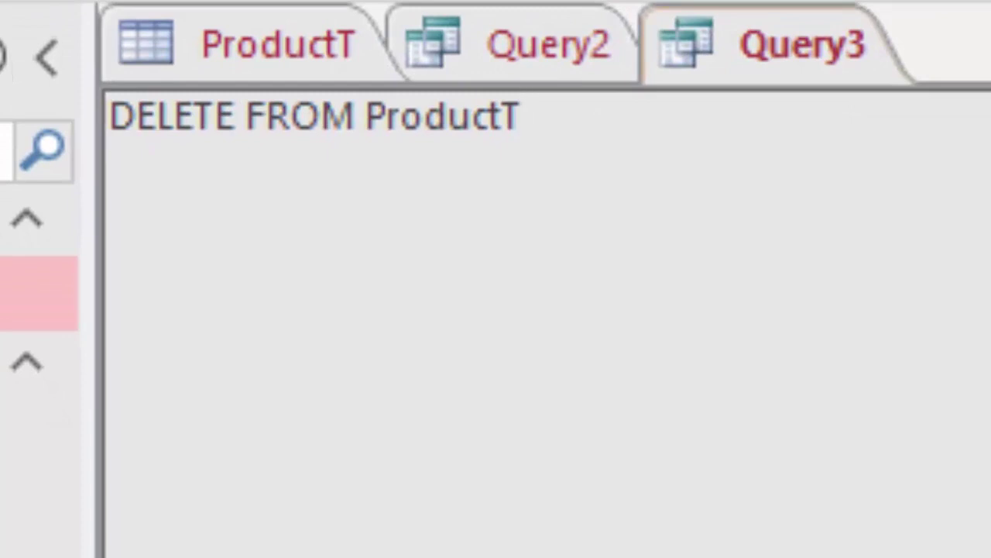
type(" w")
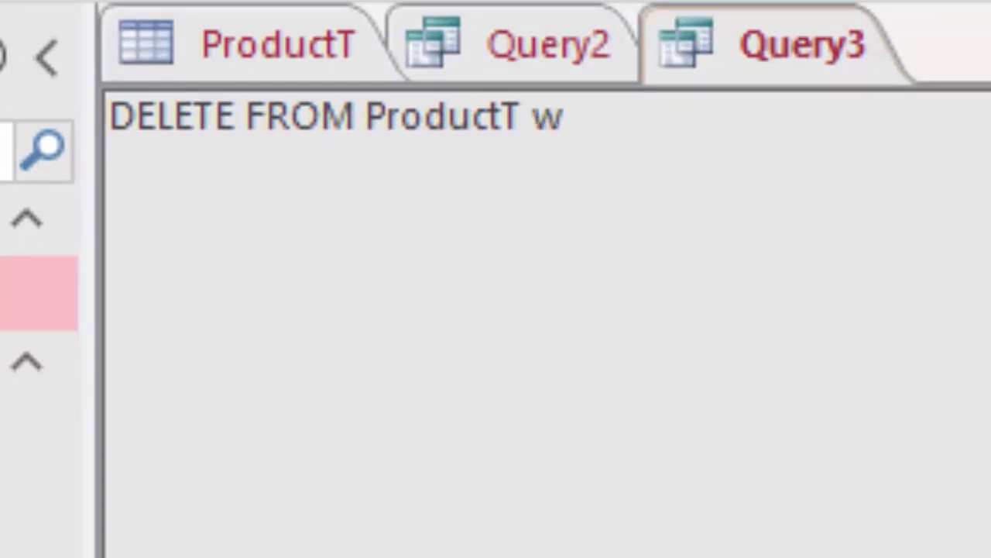
type("here")
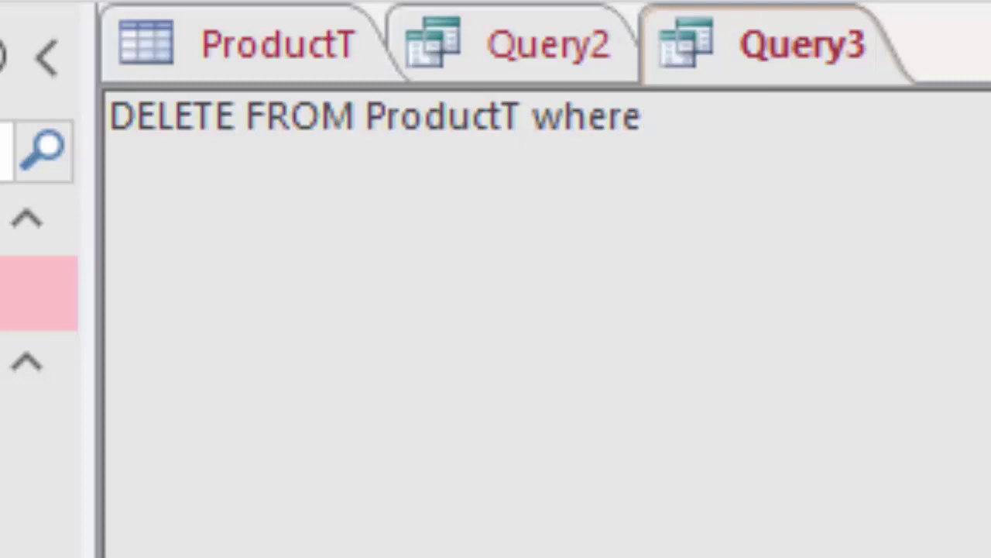
type(" Nam")
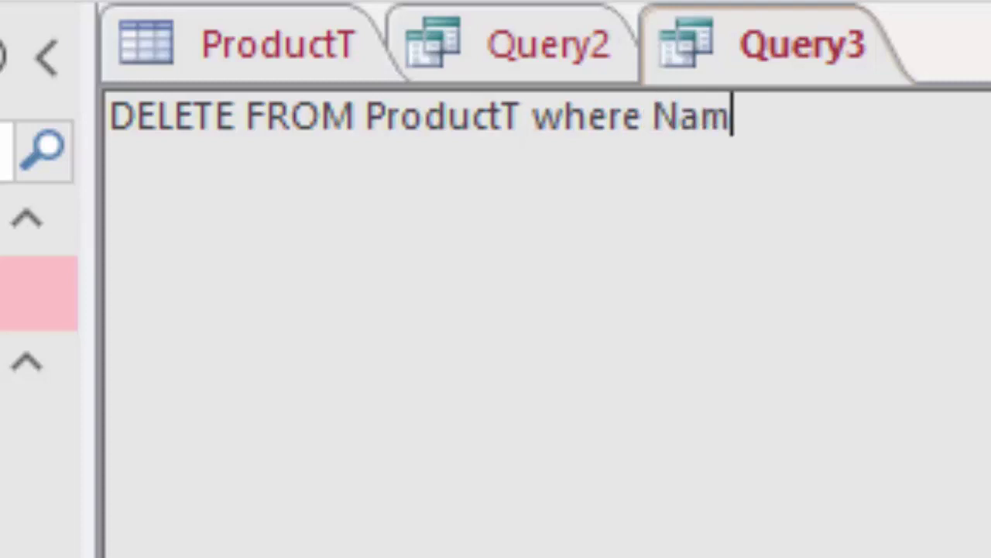
type("e_o")
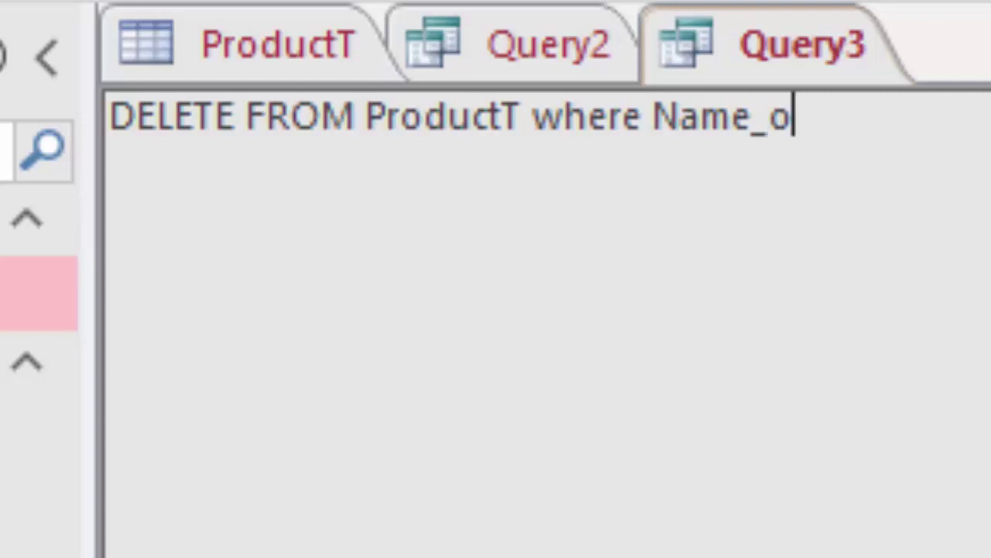
type("f_")
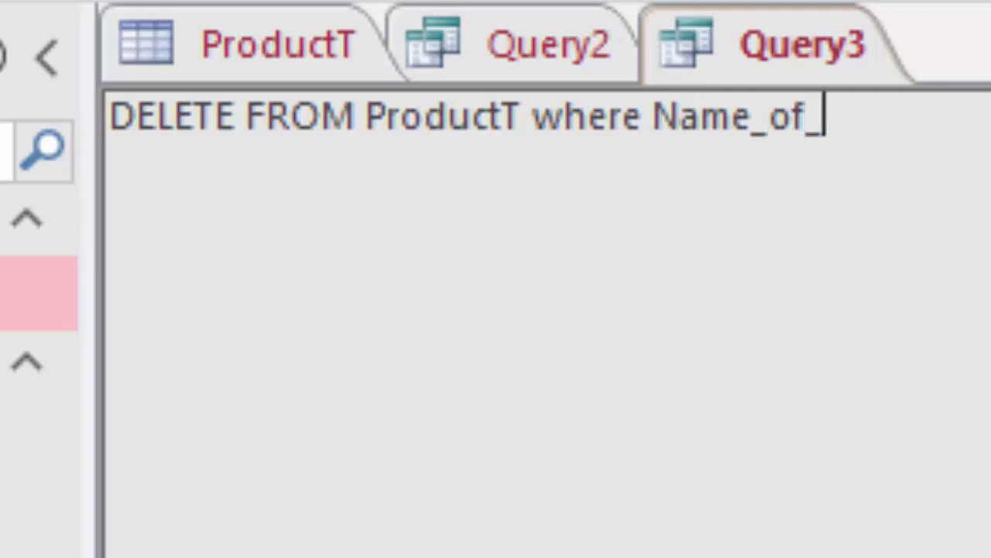
type("Pro")
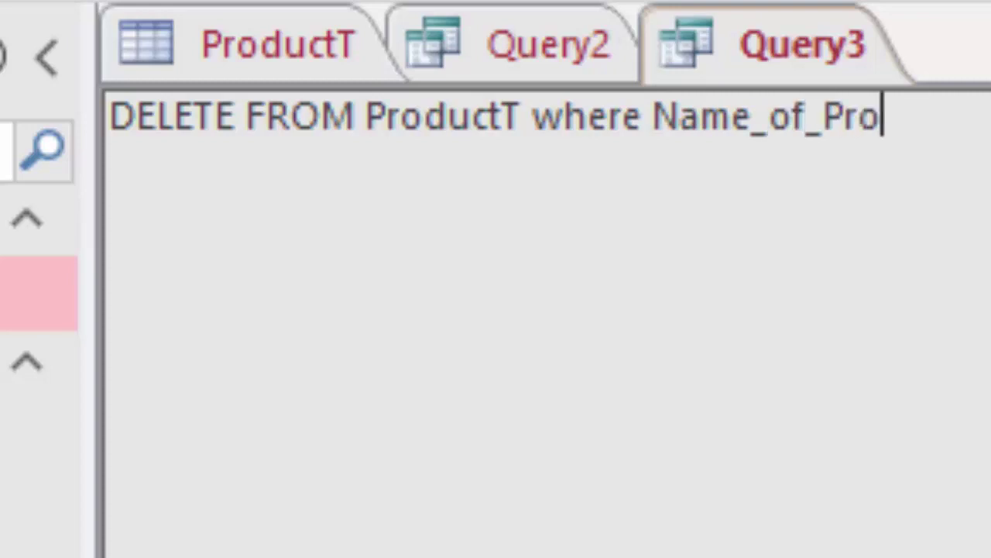
type("duc")
type("t")
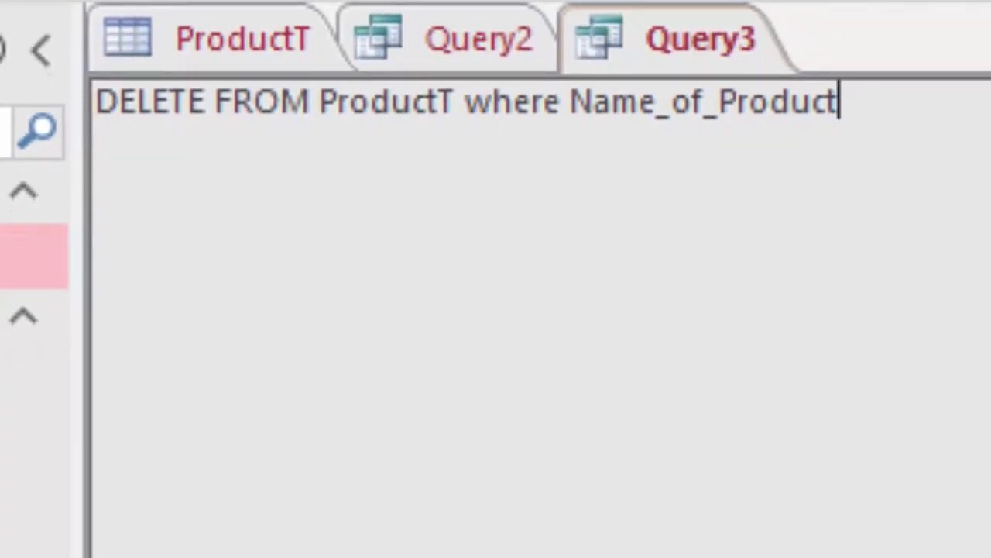
type("=\"")
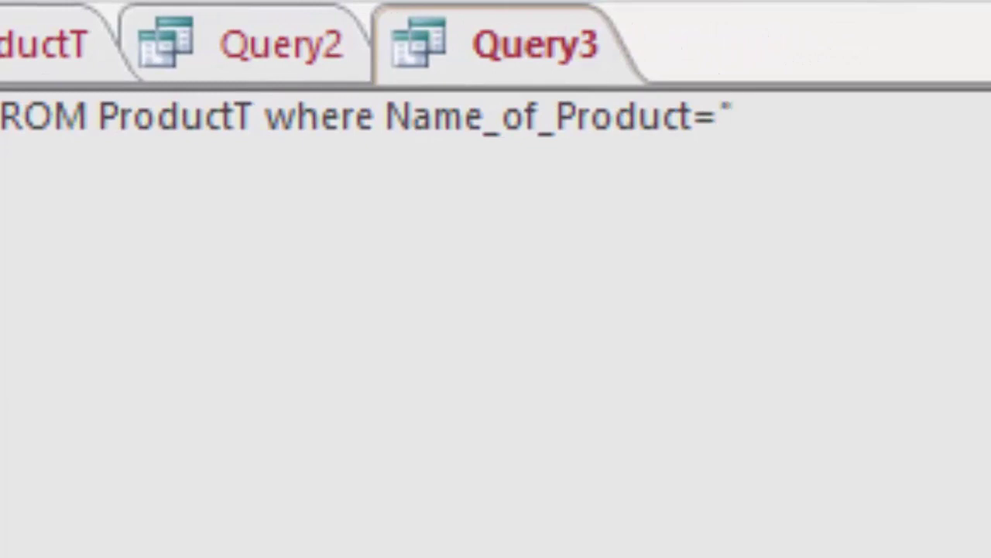
type("Keyb")
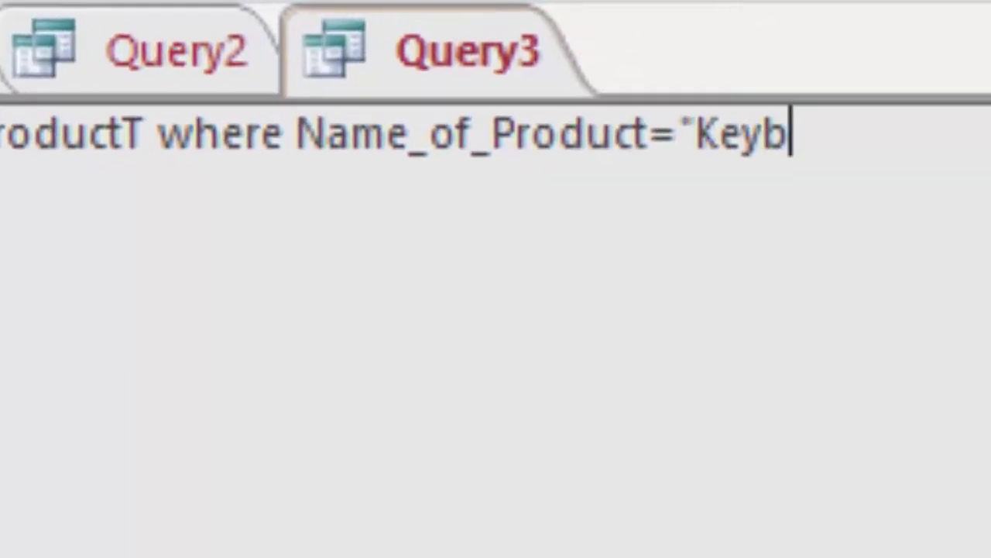
type("oard")
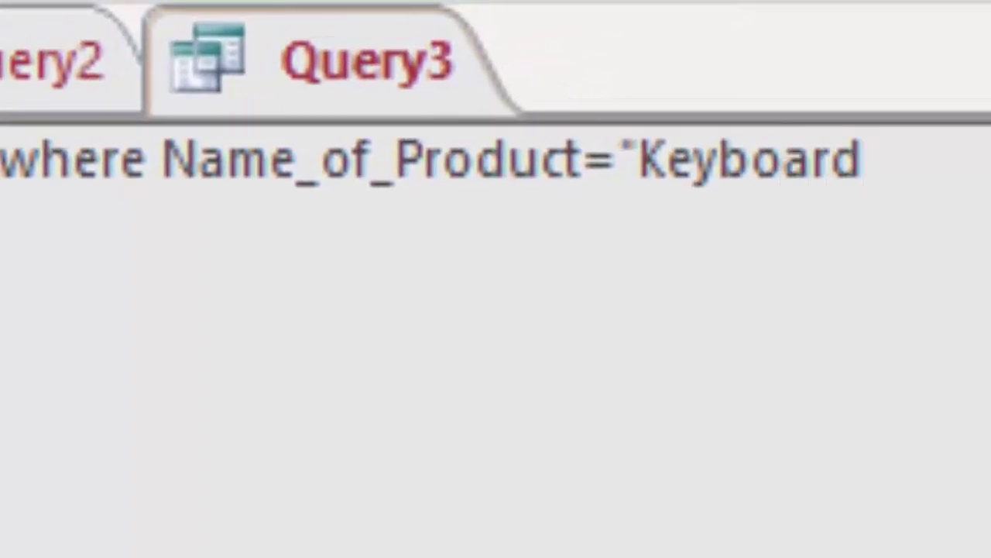
type("\";")
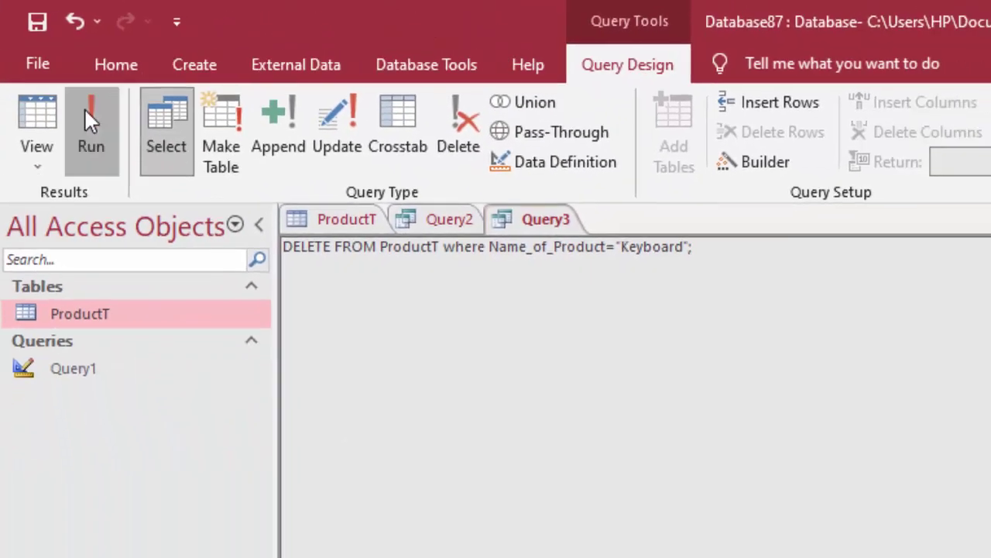
- Run the DELETE query for Name_of_Product="Keyboard", confirm the 1-row deletion, and reopen ProductT
left_click(85, 113)
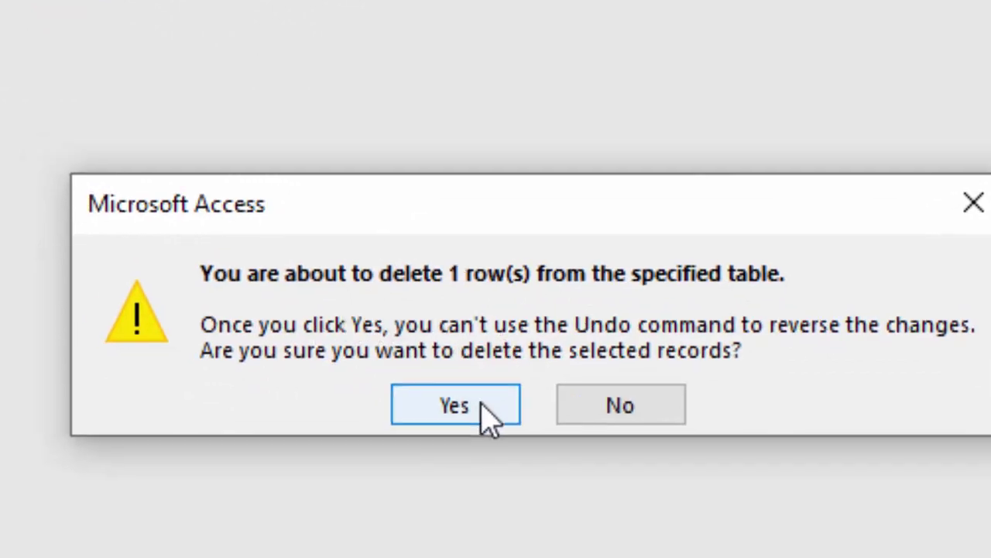
left_click(456, 391)
double_click(183, 354)
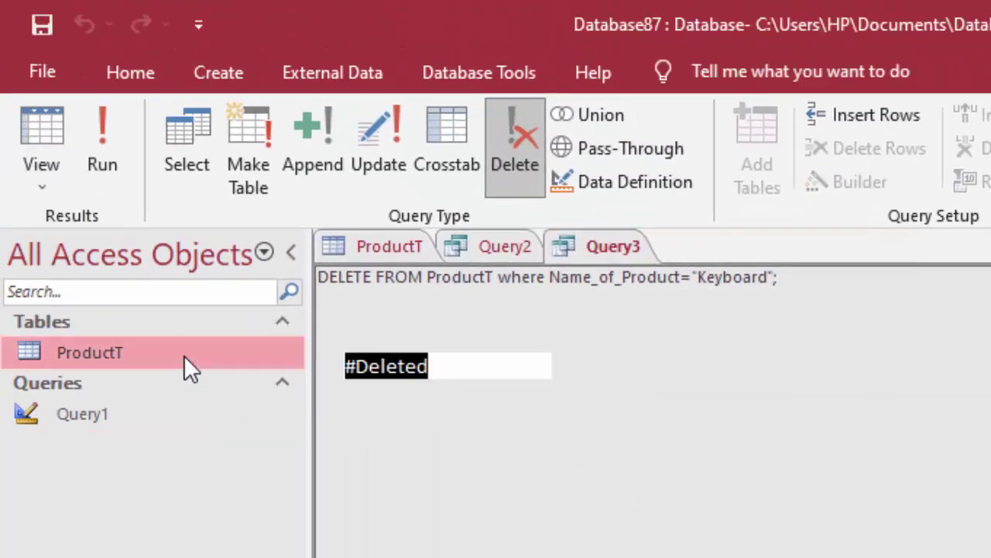